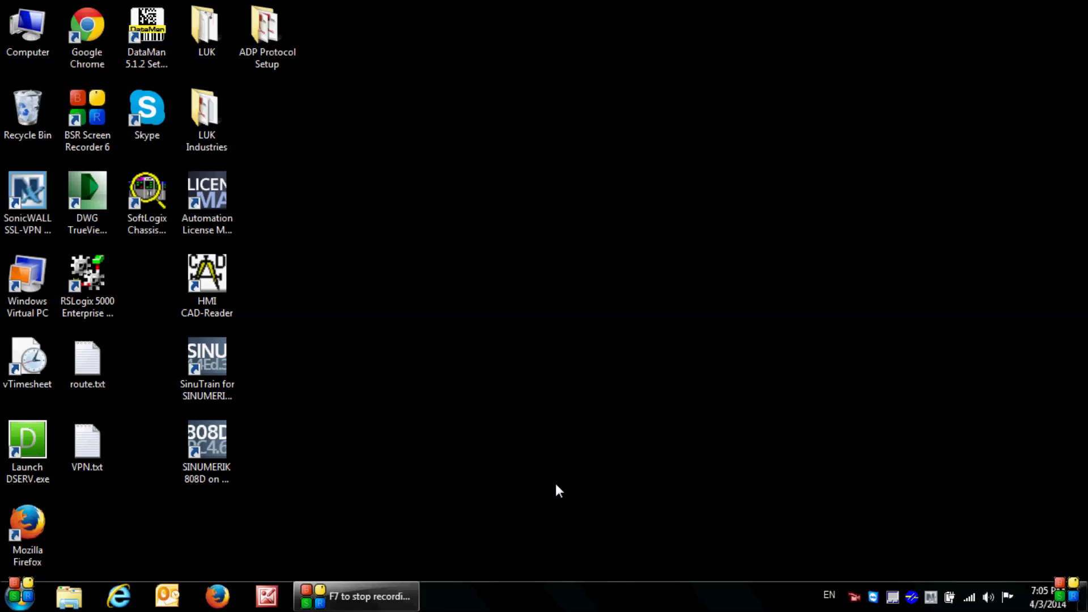
Launch TeamViewer 9 and log on to the partner computer with its password.
{"action": "left_click", "coordinate": [19, 596]}
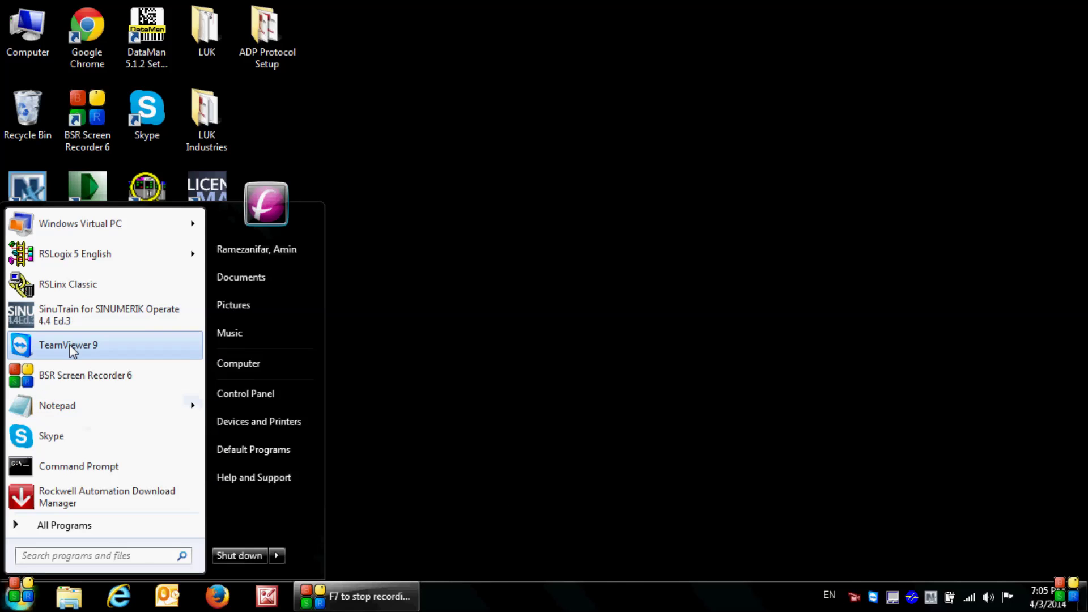
{"action": "left_click", "coordinate": [73, 347]}
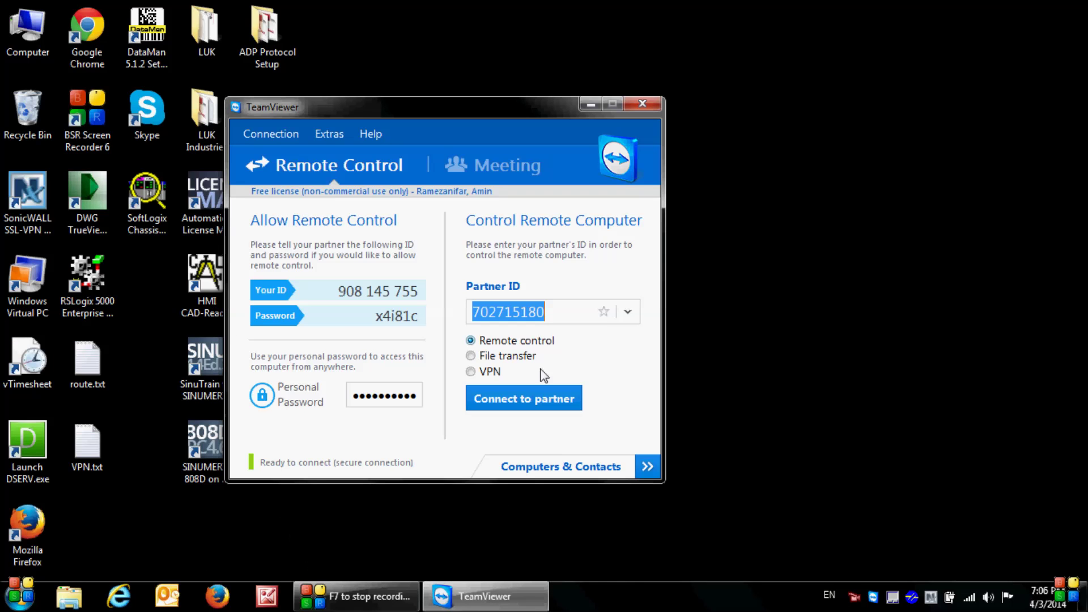
{"action": "left_click", "coordinate": [497, 405]}
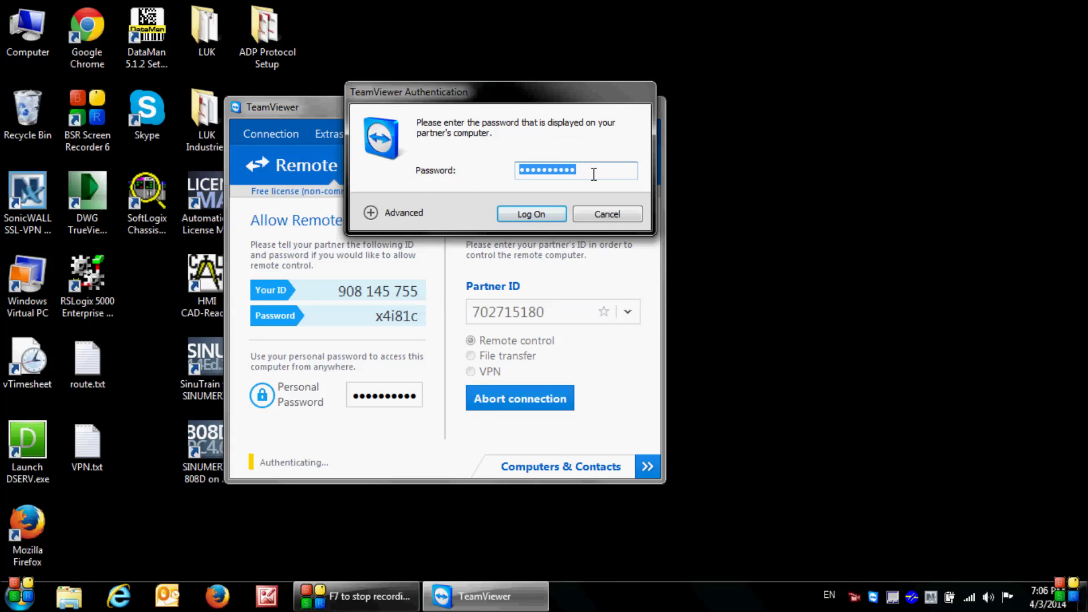
{"action": "left_click", "coordinate": [560, 175]}
{"action": "double_click", "coordinate": [560, 175]}
{"action": "type", "text": "••••••"}
{"action": "left_click", "coordinate": [510, 213]}
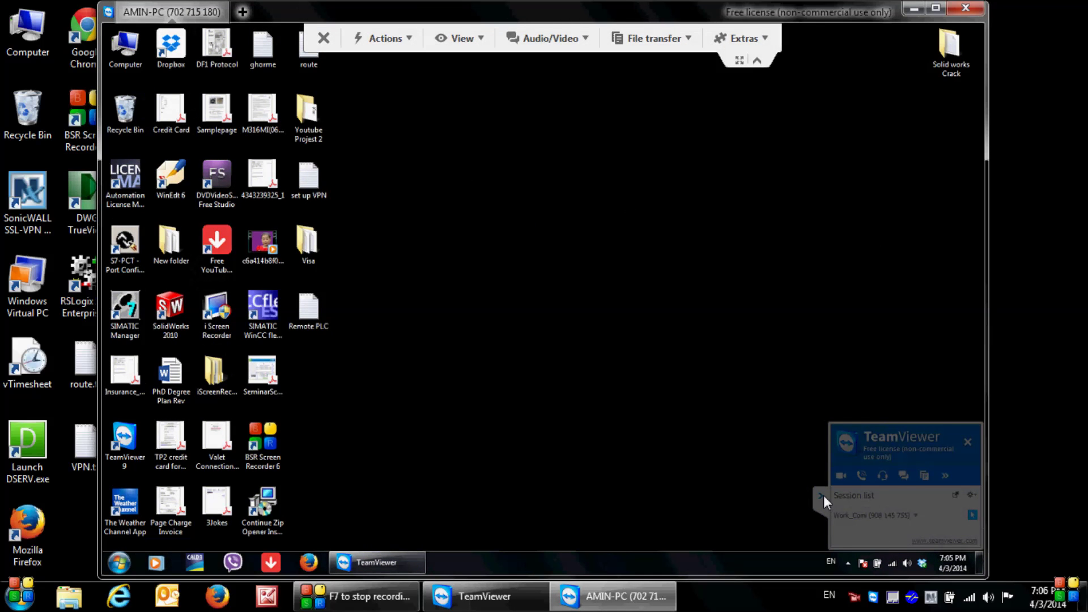
Start a TeamViewer VPN to the partner from the session's Extras menu.
{"action": "left_click_drag", "start_coordinate": [848, 12], "coordinate": [862, 22]}
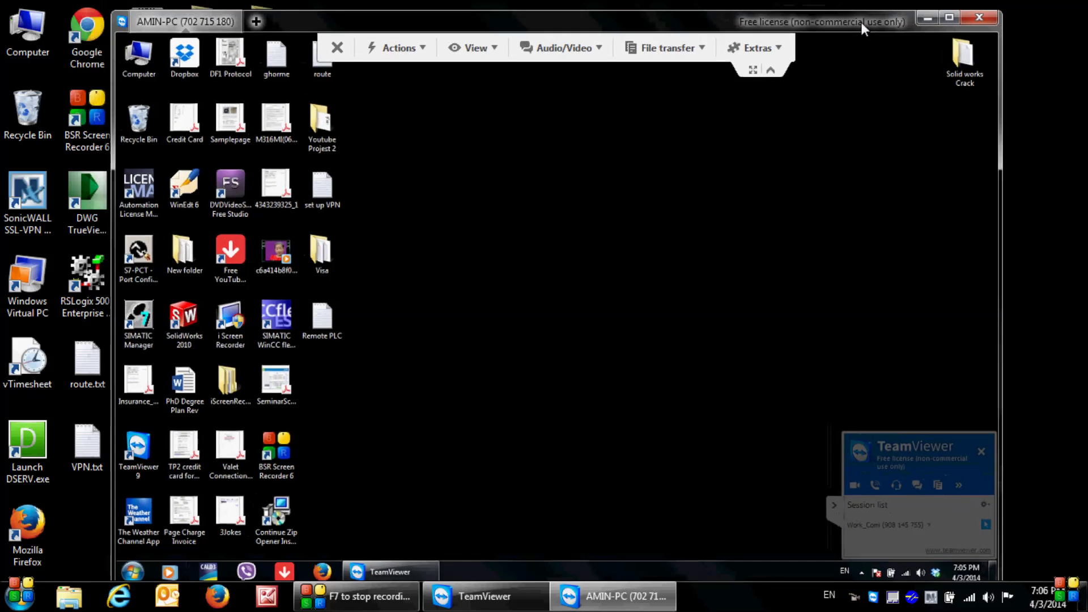
{"action": "left_click", "coordinate": [778, 50]}
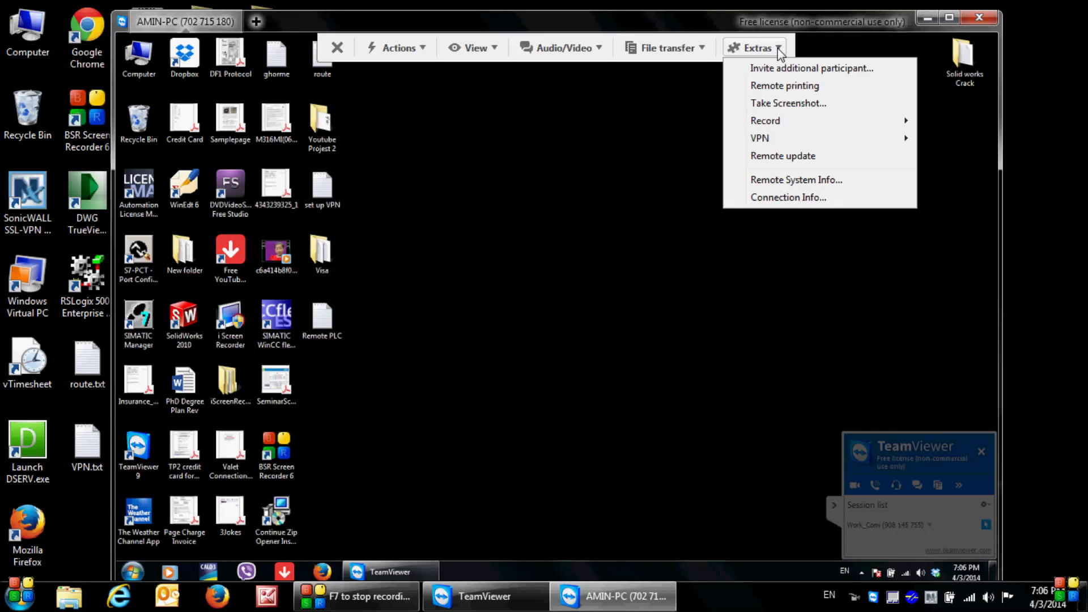
{"action": "mouse_move", "coordinate": [874, 140]}
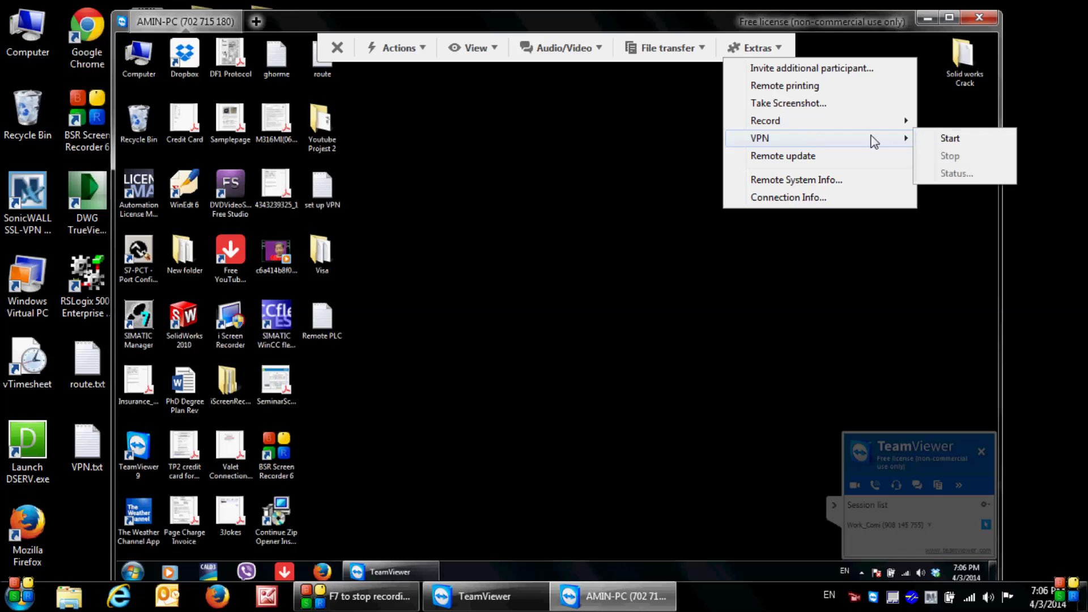
{"action": "left_click", "coordinate": [958, 141]}
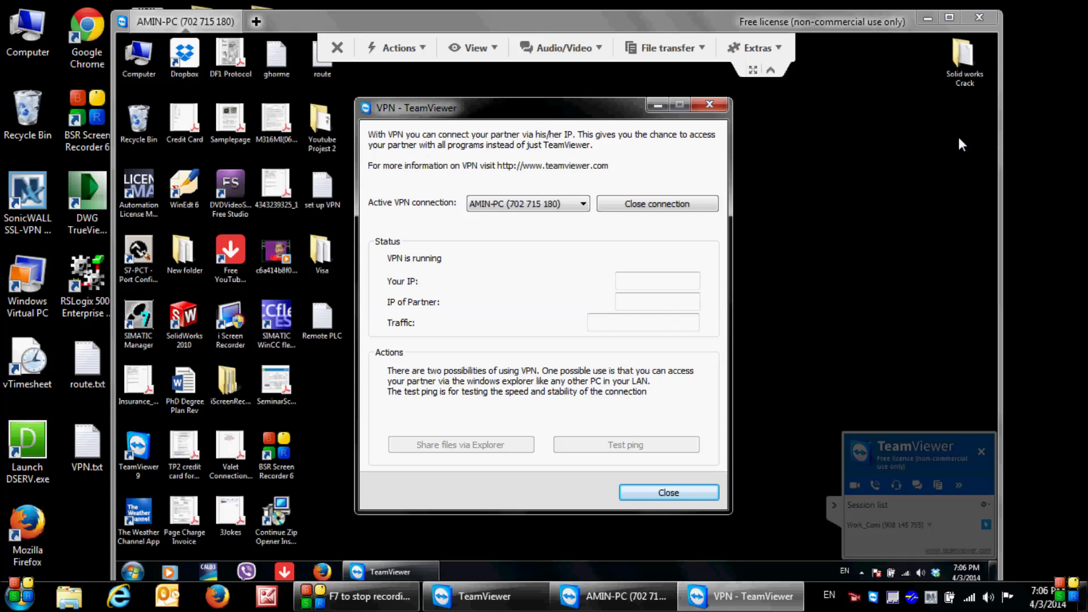
Minimize the session and read the VPN IPs: local 7.33.21.241, partner 7.33.213.155.
{"action": "left_click", "coordinate": [926, 19]}
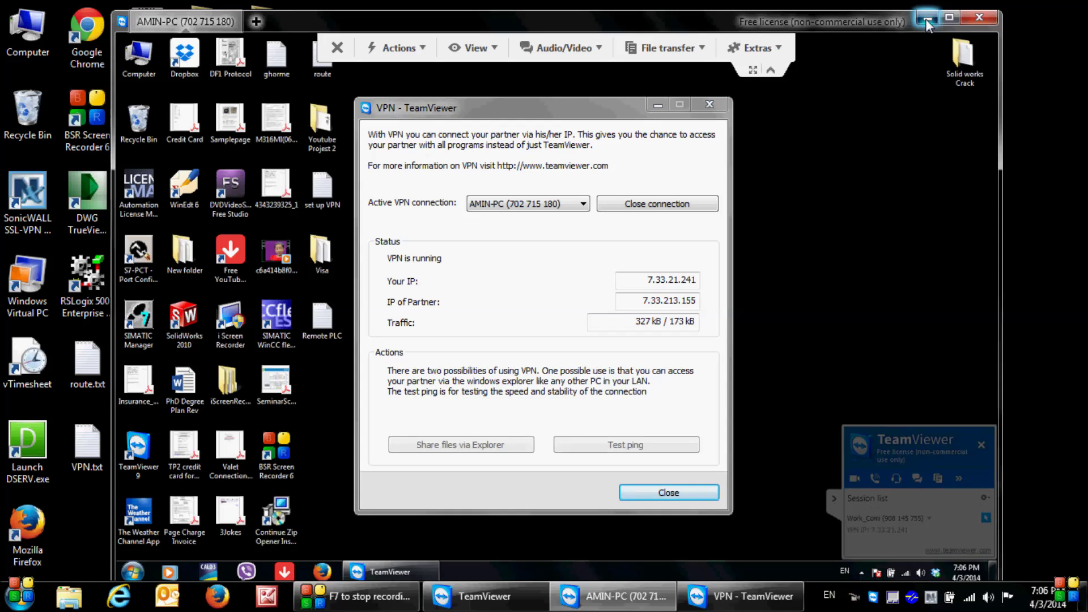
{"action": "left_click_drag", "start_coordinate": [594, 121], "coordinate": [644, 56]}
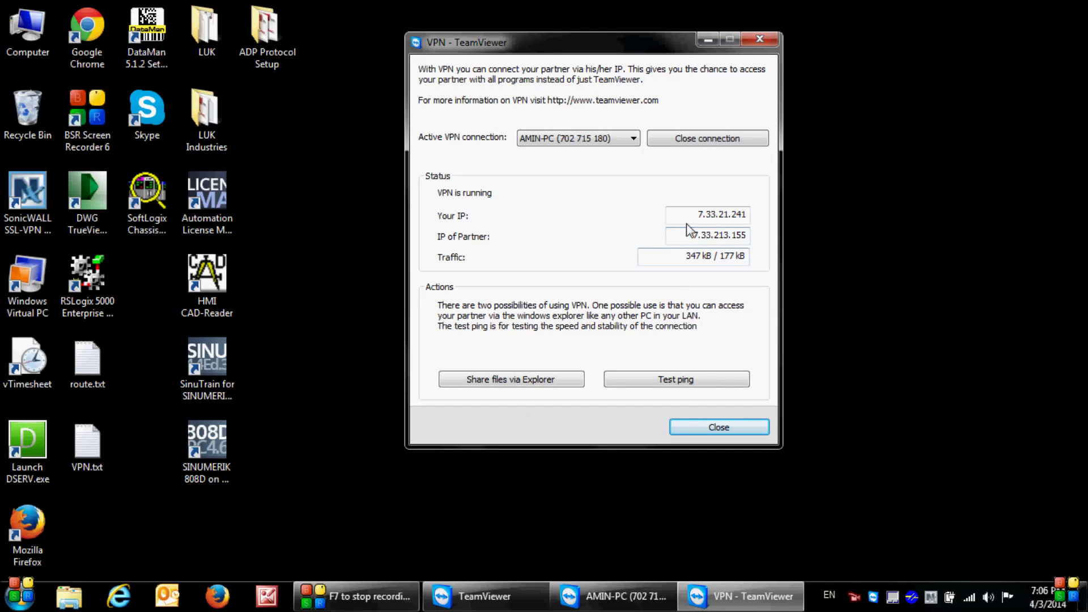
{"action": "left_click_drag", "start_coordinate": [691, 215], "coordinate": [749, 215]}
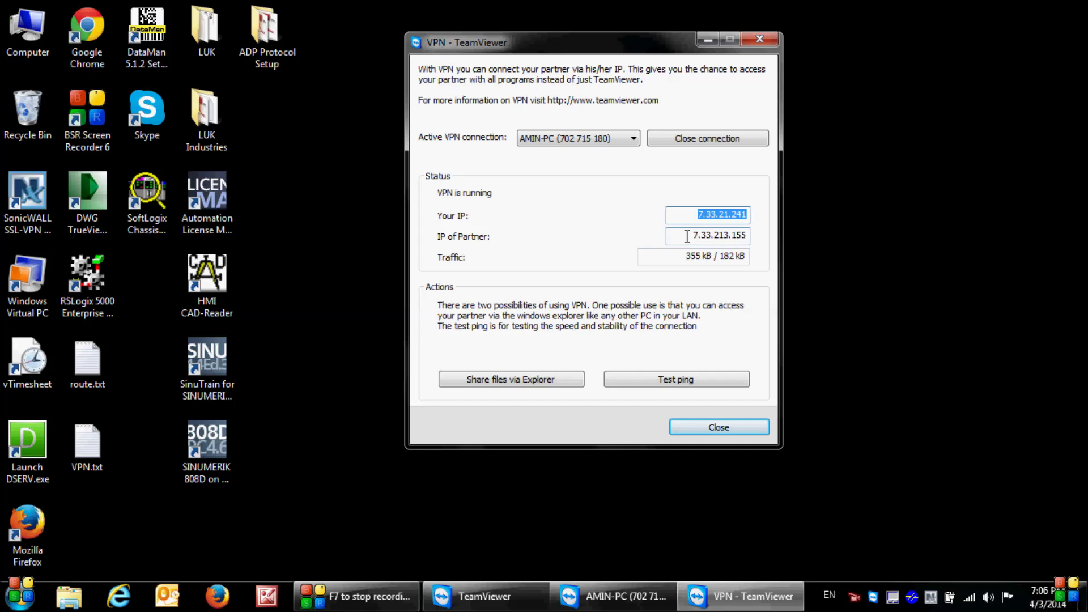
{"action": "left_click_drag", "start_coordinate": [689, 236], "coordinate": [786, 237]}
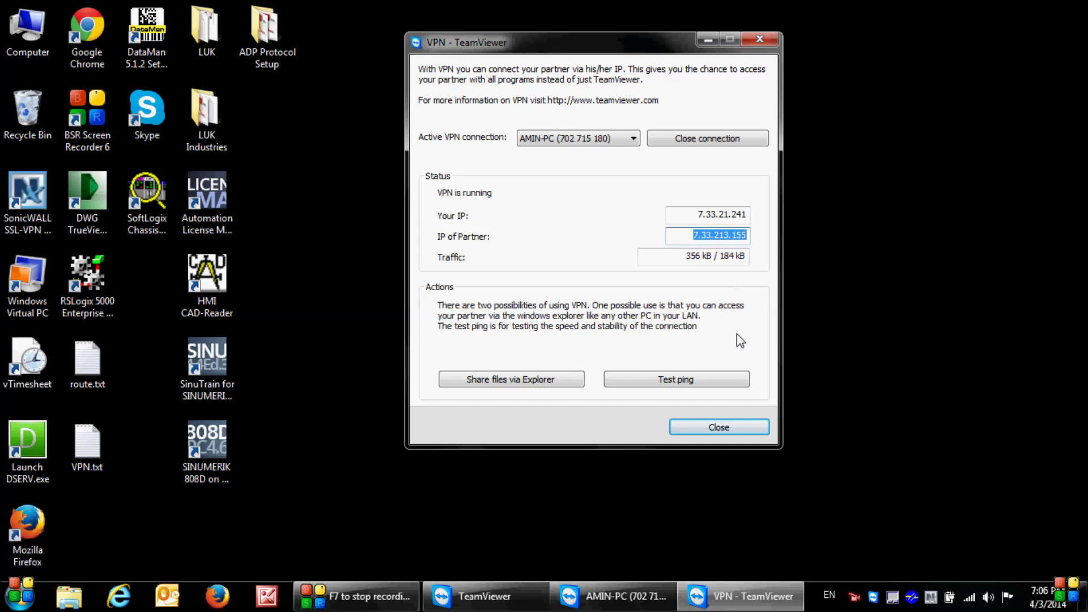
{"action": "left_click", "coordinate": [698, 215]}
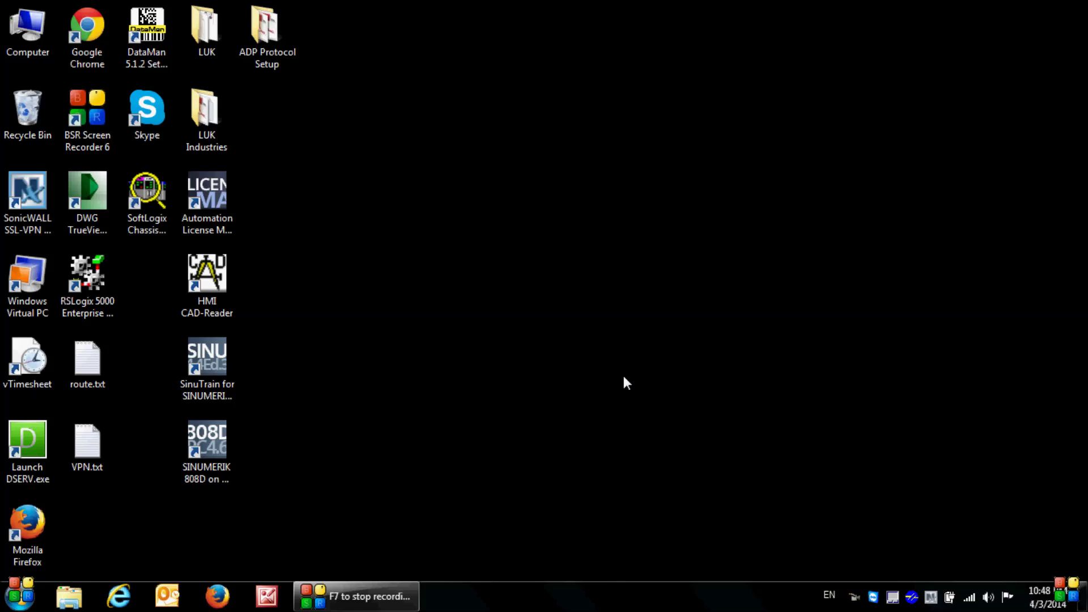
Open the Windows Start menu.
{"action": "left_click", "coordinate": [19, 596]}
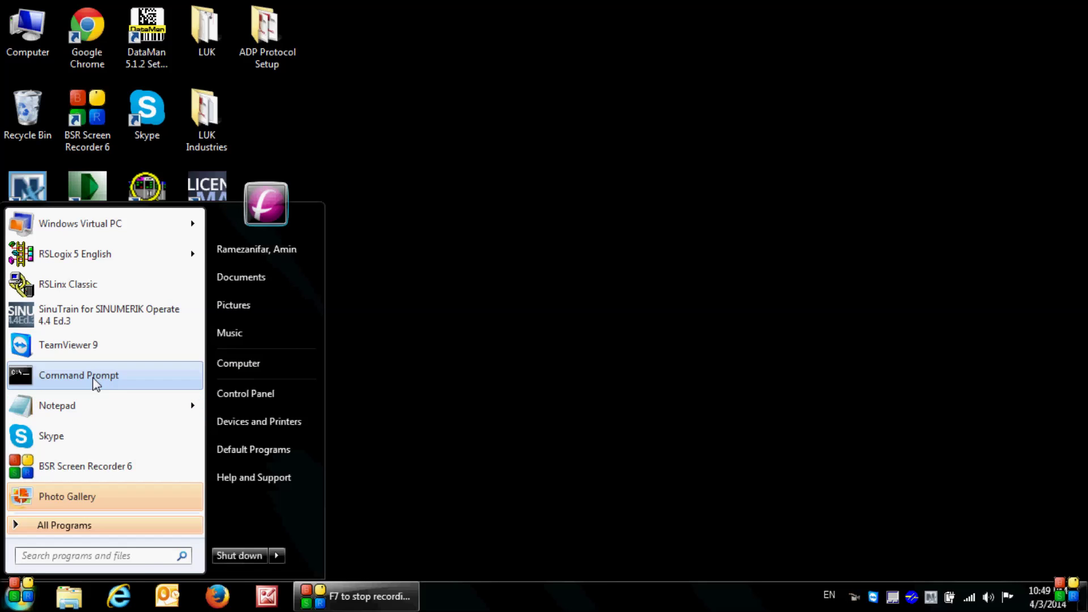
Run ipconfig /all in an administrator Command Prompt and review the adapter listing.
{"action": "left_click", "coordinate": [93, 378]}
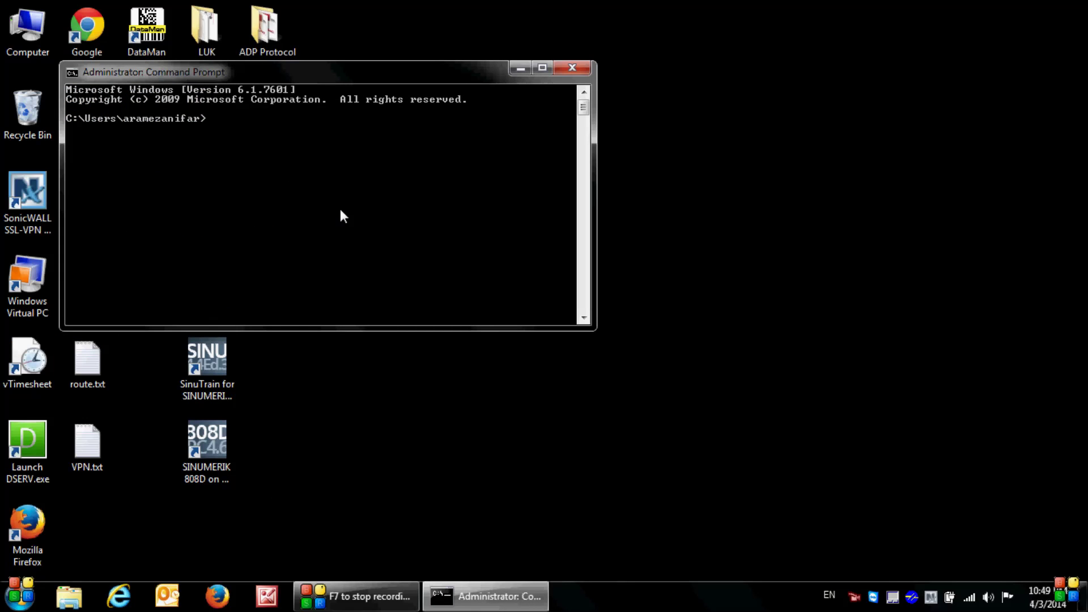
{"action": "type", "text": "ipconfig /all"}
{"action": "key", "text": "Return"}
{"action": "scroll", "coordinate": [340, 209], "scroll_direction": "up", "scroll_amount": 10}
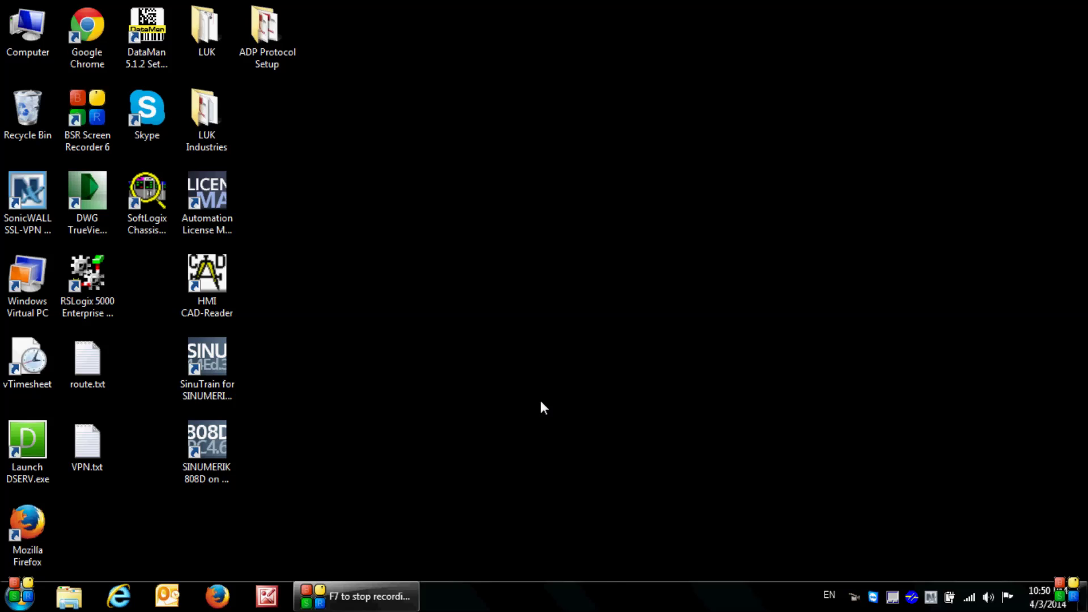
Search for regedit and launch Registry Editor.
{"action": "left_click", "coordinate": [20, 596]}
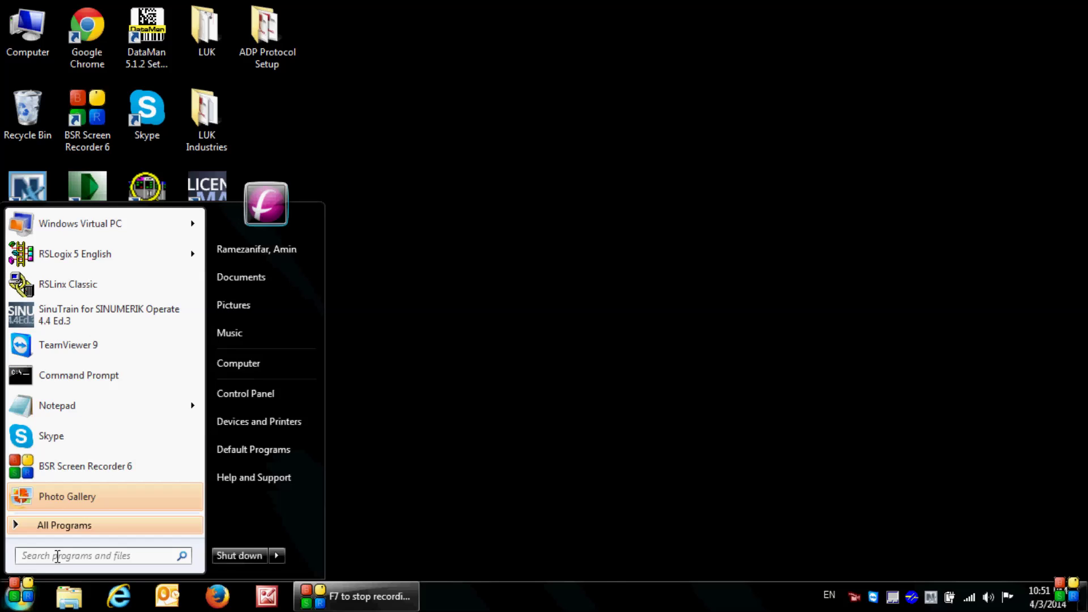
{"action": "type", "text": "re"}
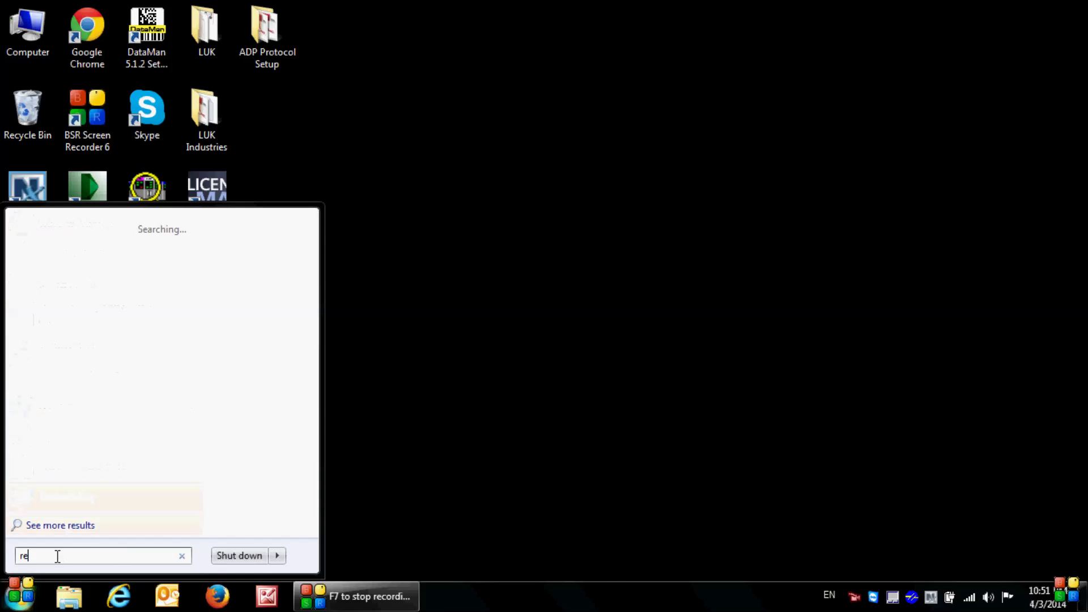
{"action": "type", "text": "gedit"}
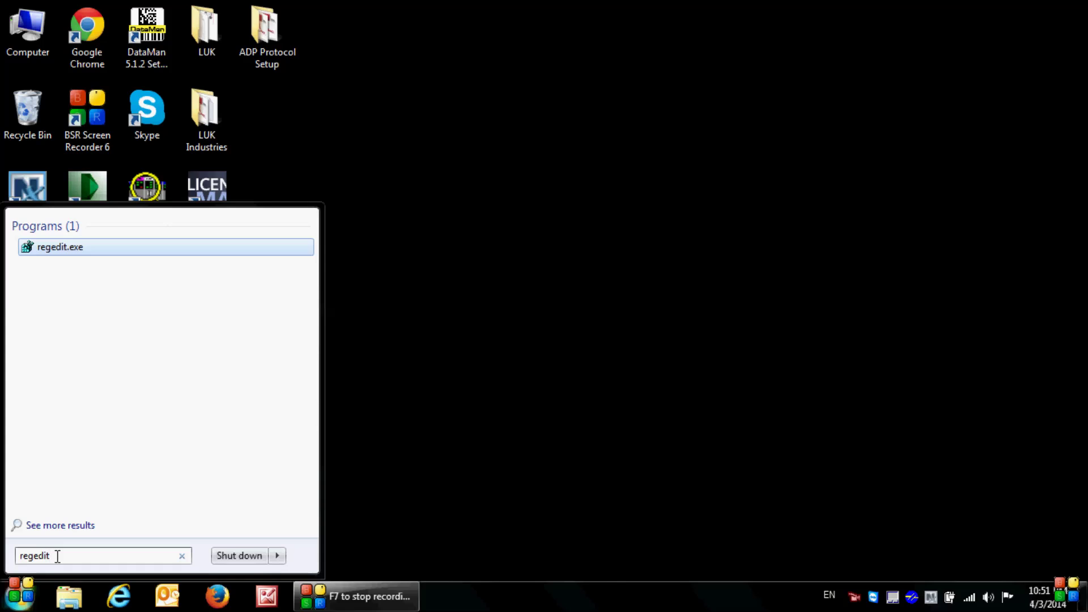
{"action": "left_click", "coordinate": [68, 250]}
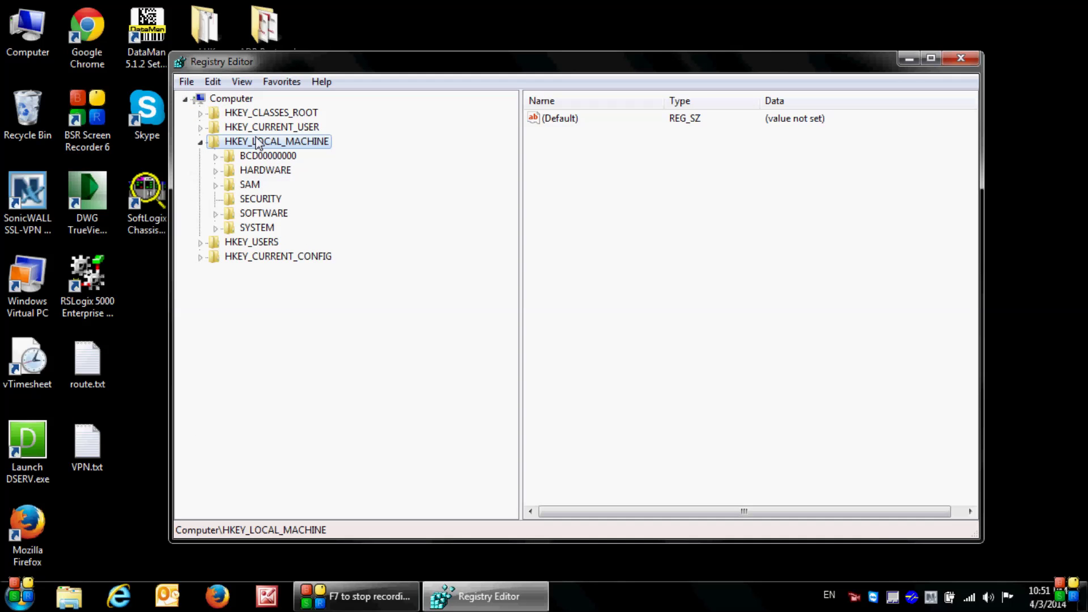
Expand HKLM > SYSTEM > CurrentControlSet > services > Tcpip and show its Parameters values.
{"action": "left_click", "coordinate": [215, 229]}
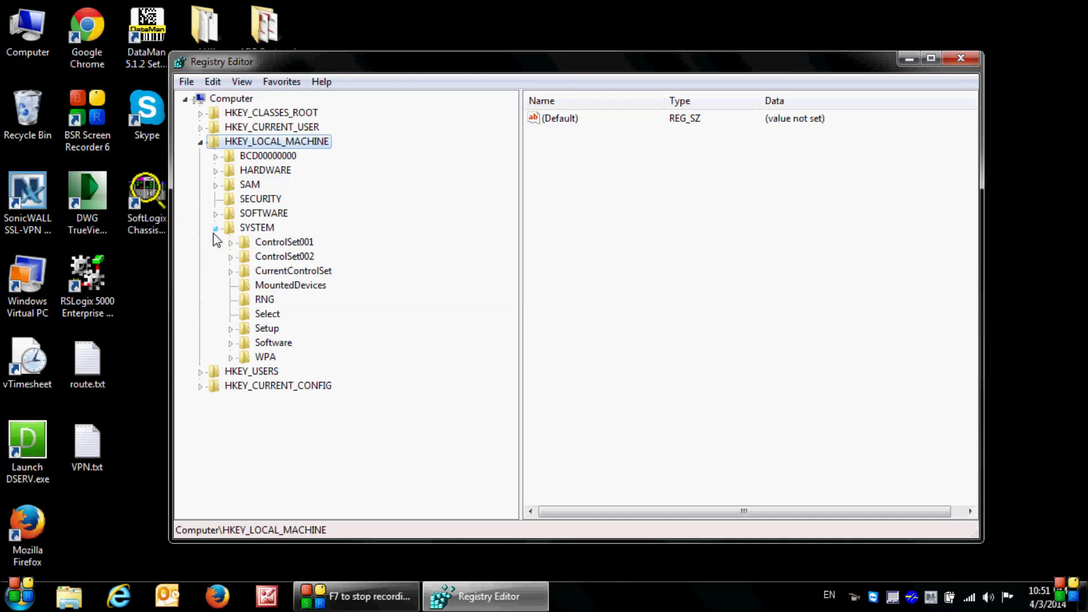
{"action": "left_click", "coordinate": [231, 272]}
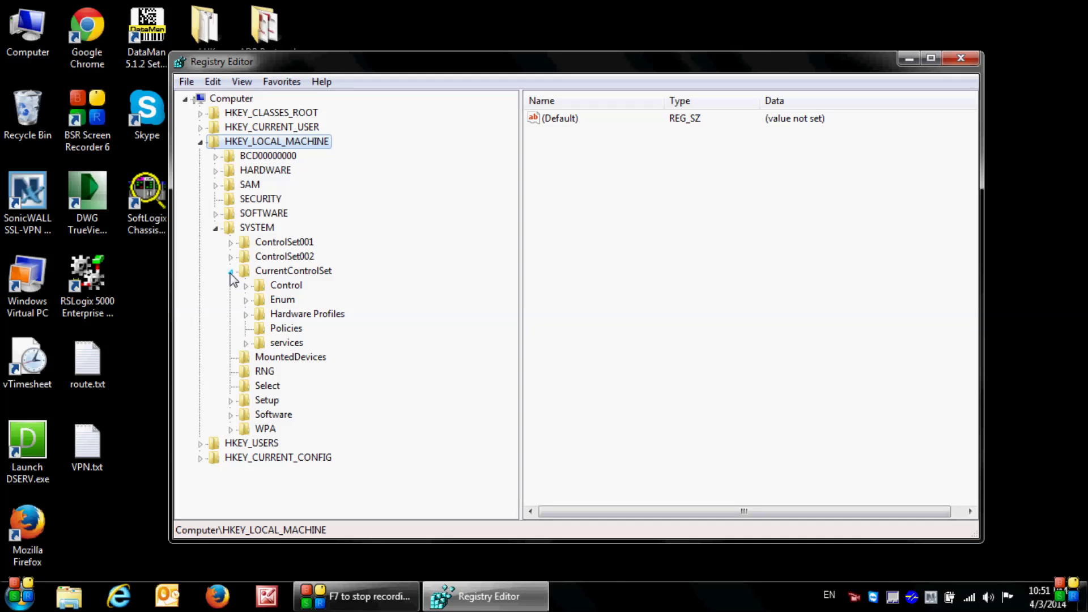
{"action": "left_click", "coordinate": [246, 343]}
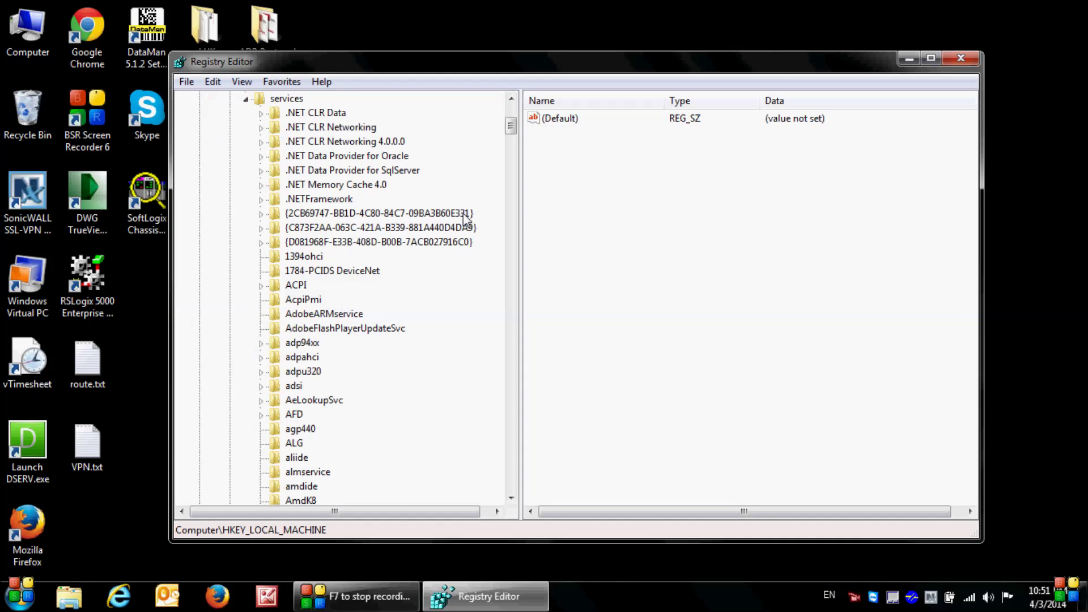
{"action": "left_click_drag", "start_coordinate": [510, 132], "coordinate": [515, 410]}
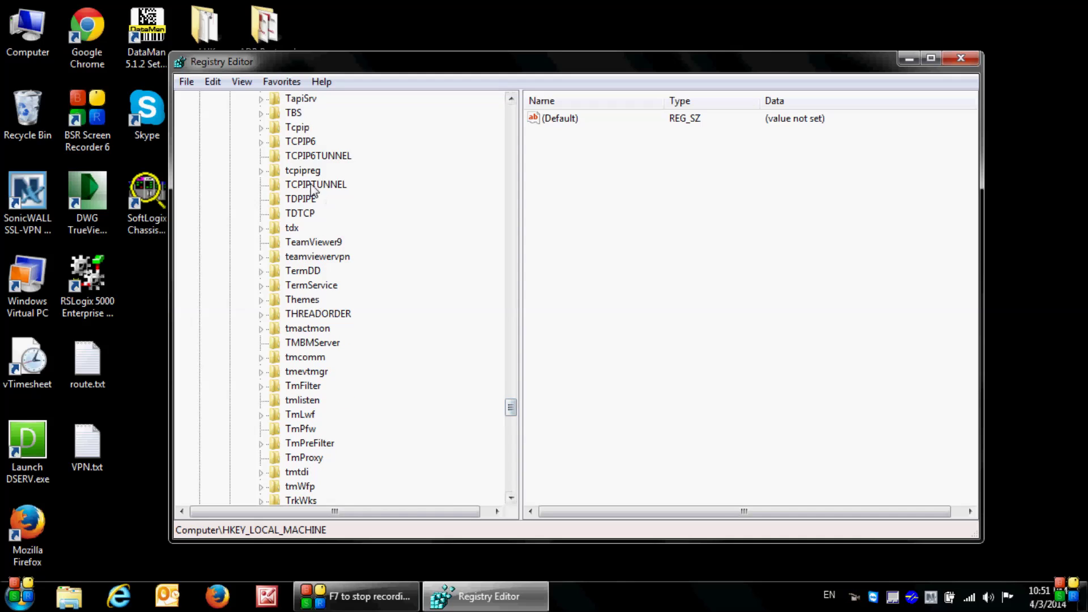
{"action": "left_click", "coordinate": [261, 128]}
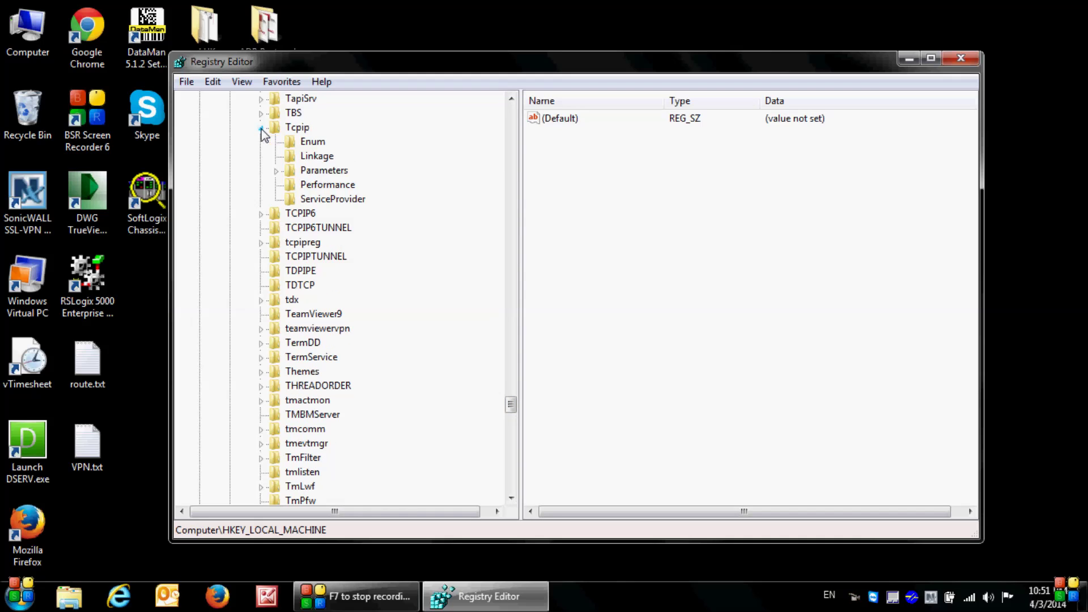
{"action": "left_click", "coordinate": [292, 173]}
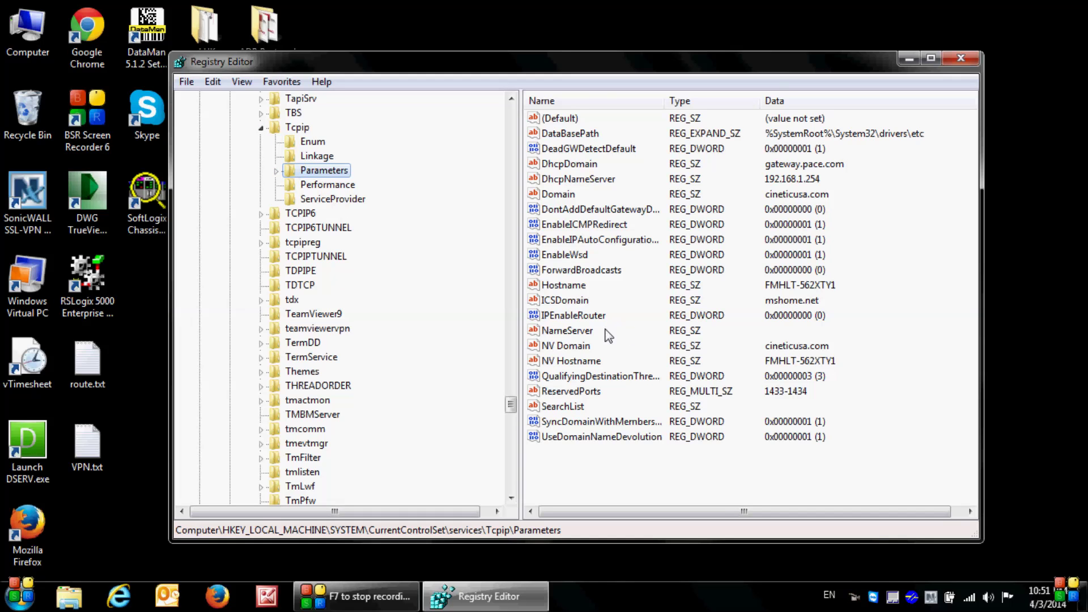
Change the IPEnableRouter value under Tcpip Parameters from 0 to 1.
{"action": "left_click", "coordinate": [558, 321]}
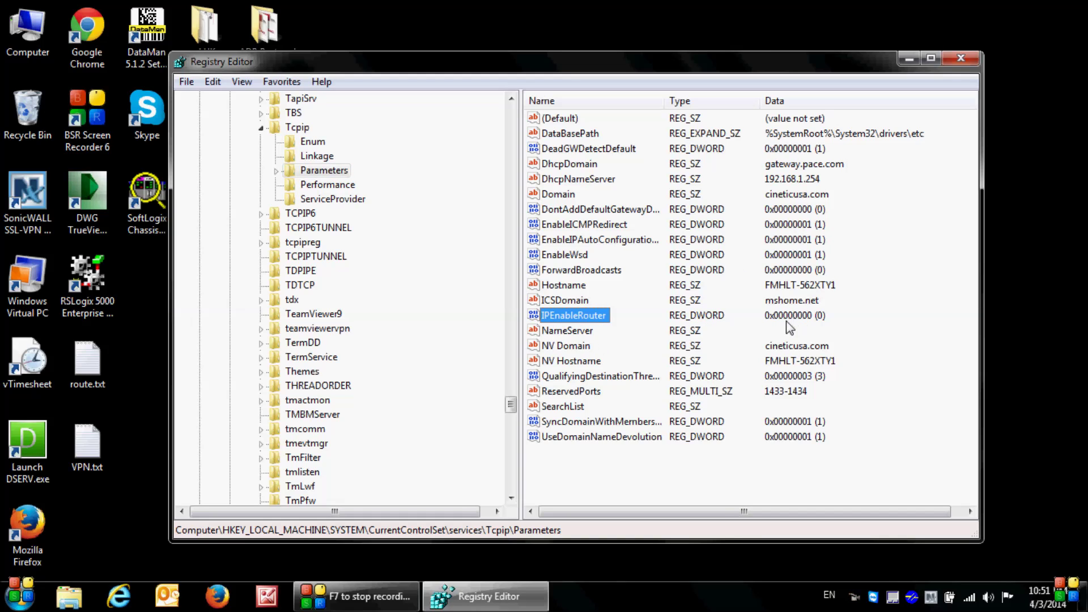
{"action": "right_click", "coordinate": [595, 318]}
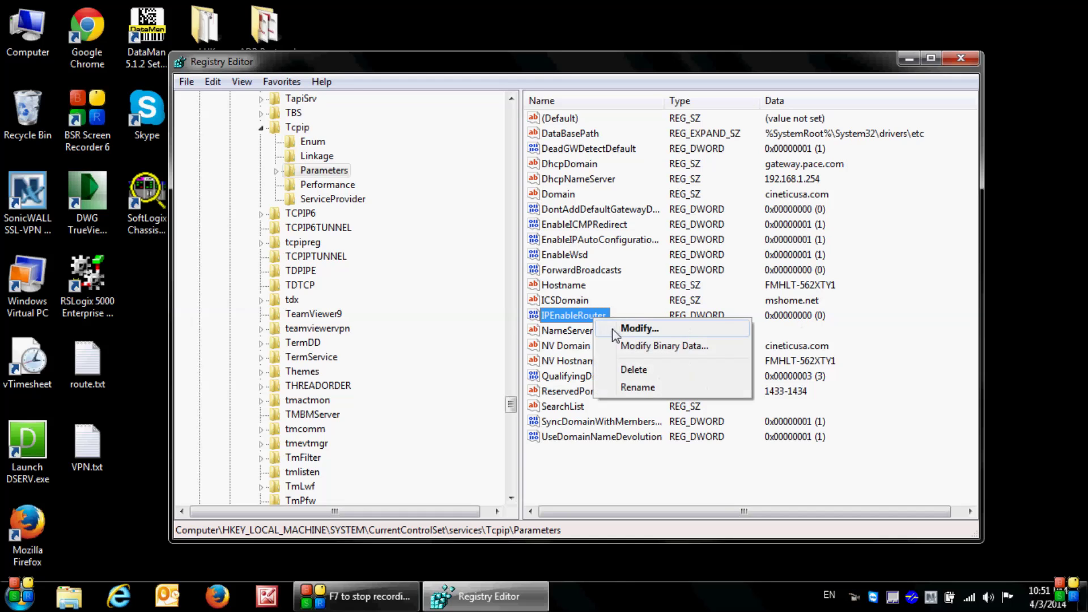
{"action": "left_click", "coordinate": [613, 331]}
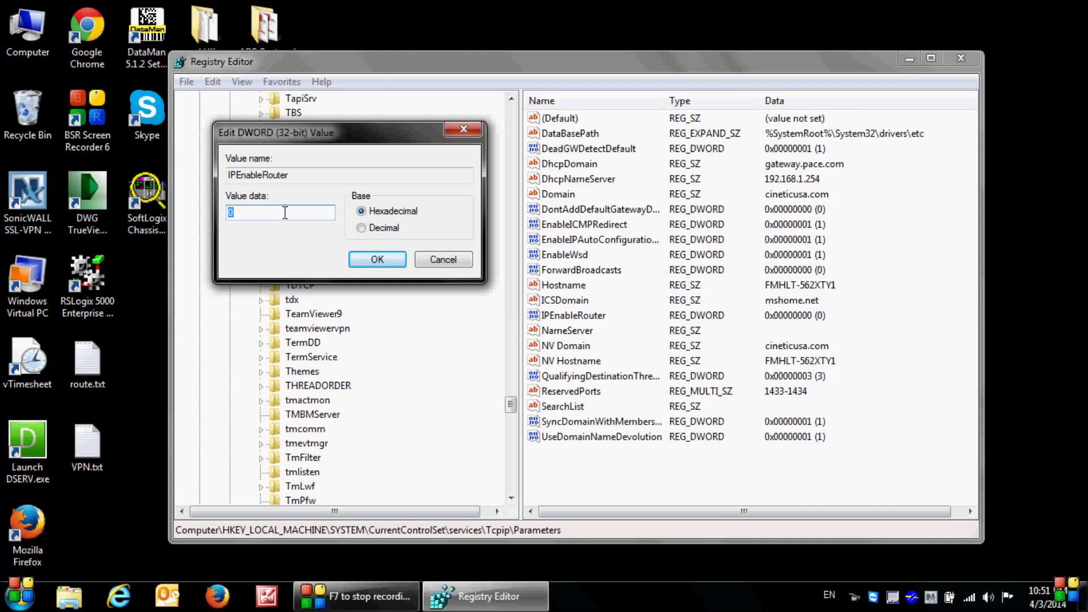
{"action": "type", "text": "1"}
{"action": "left_click", "coordinate": [367, 260]}
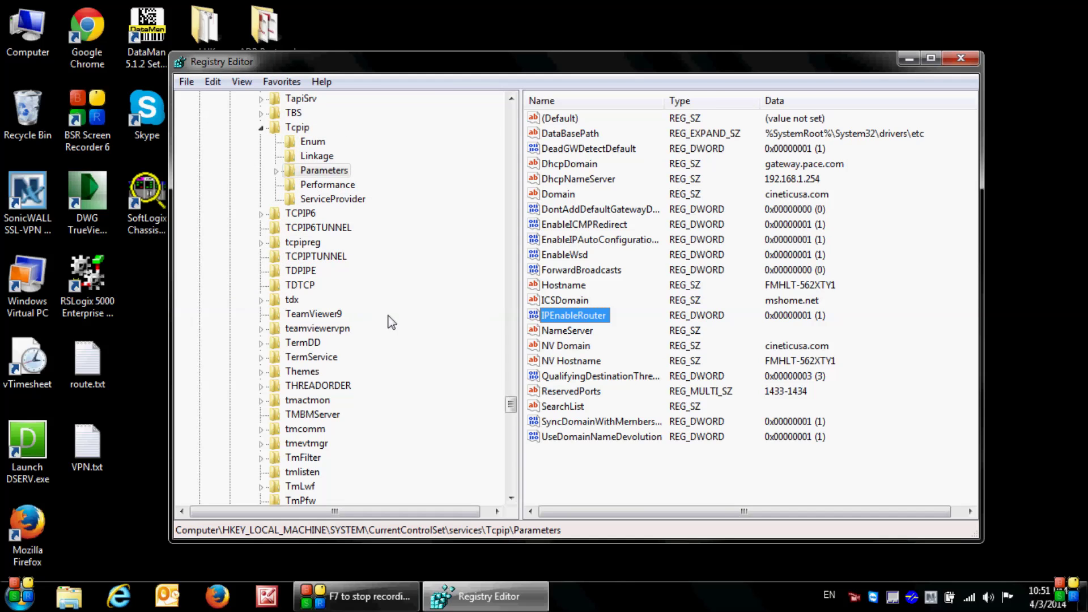
{"action": "key", "text": "Tab"}
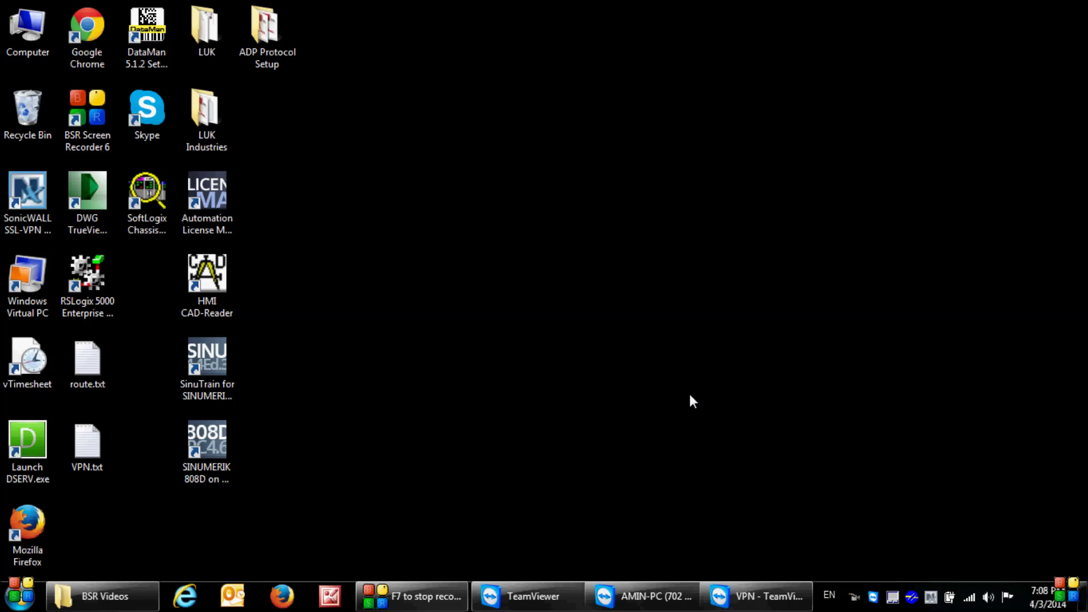
Run Command Prompt from Accessories as administrator and move its window higher.
{"action": "left_click", "coordinate": [19, 601]}
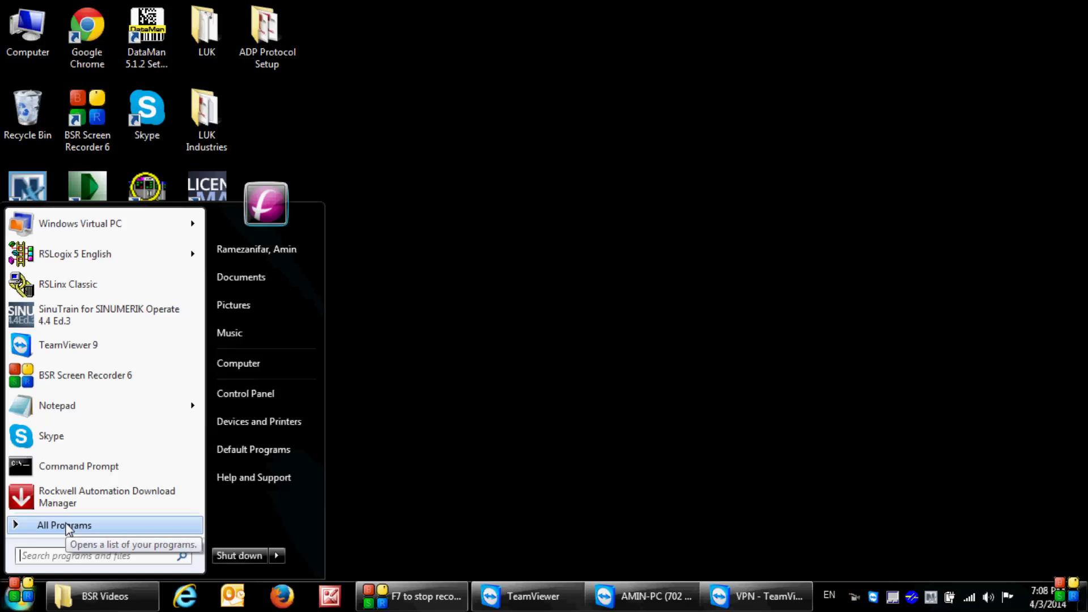
{"action": "left_click", "coordinate": [68, 527]}
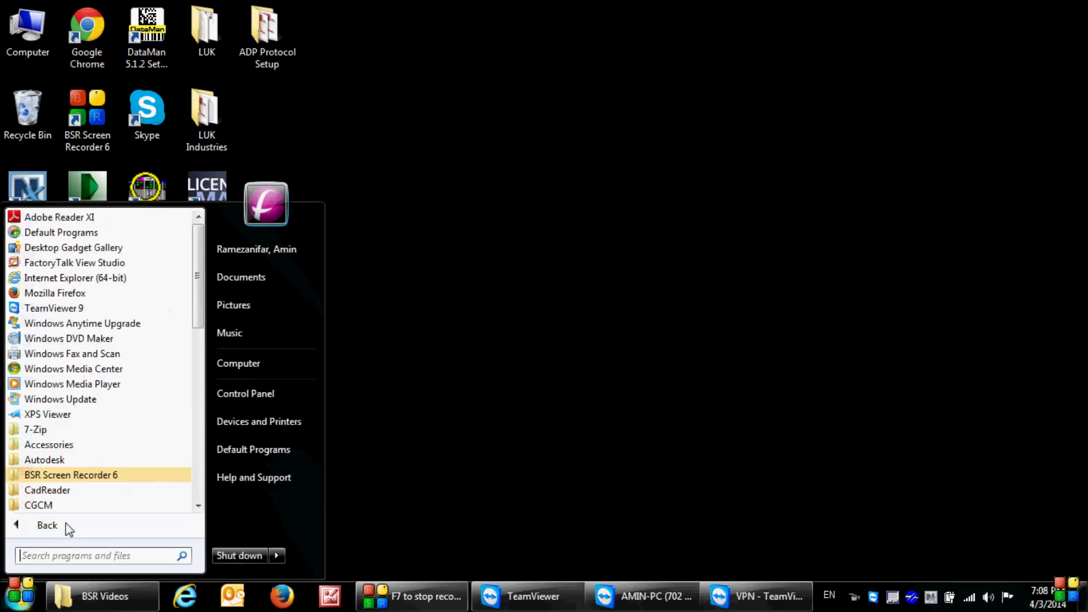
{"action": "left_click", "coordinate": [75, 447]}
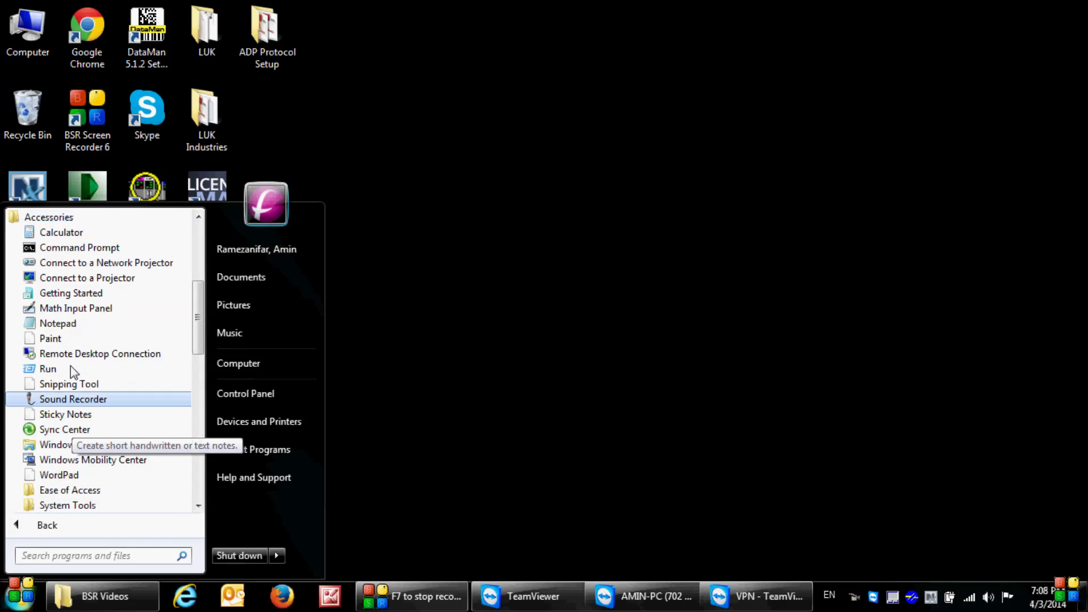
{"action": "right_click", "coordinate": [76, 252]}
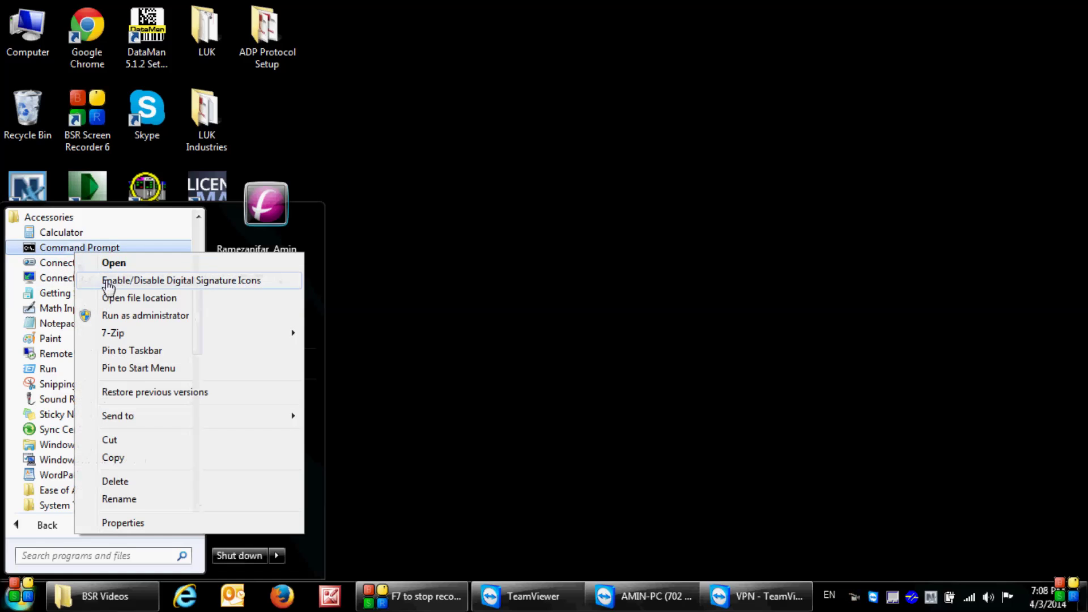
{"action": "left_click", "coordinate": [142, 316]}
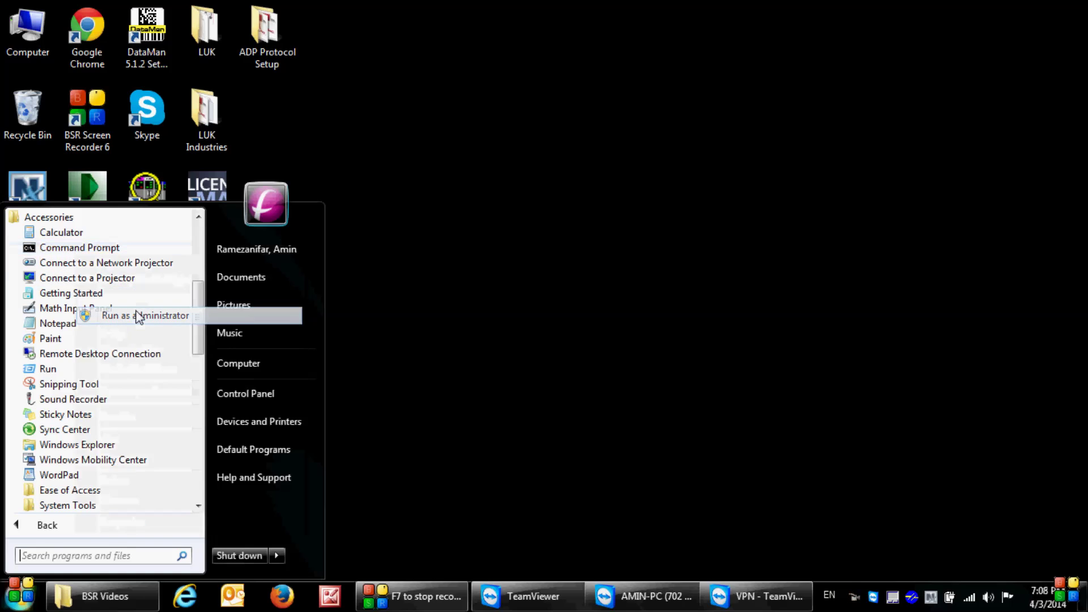
{"action": "left_click_drag", "start_coordinate": [437, 148], "coordinate": [473, 49]}
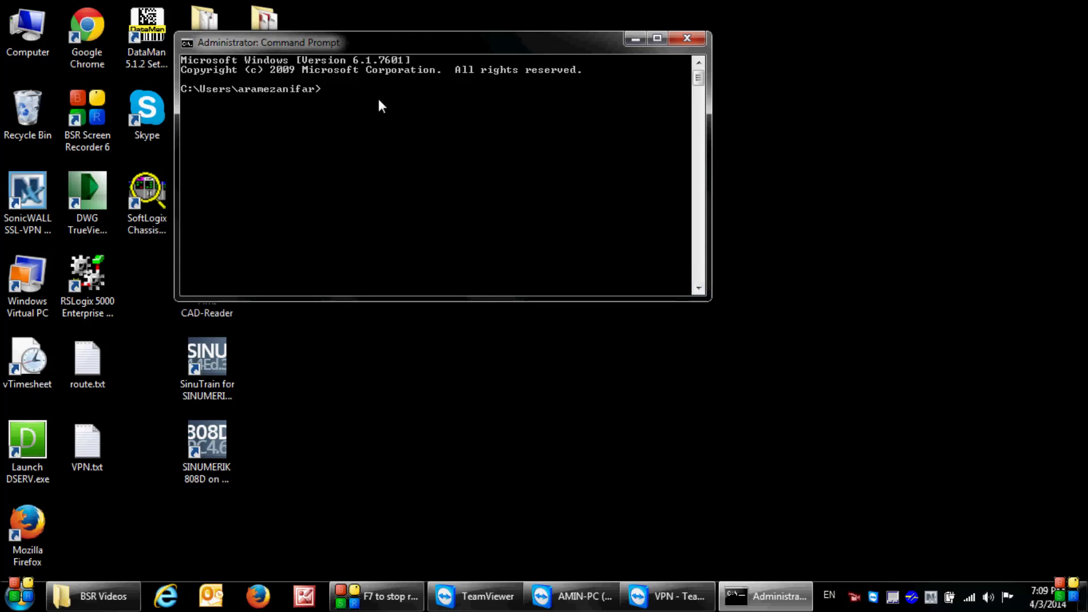
Type 'route add 120.120.120.10 mask 255.255.255.255' and bring back the TeamViewer VPN window.
{"action": "type", "text": "route add 120."}
{"action": "type", "text": "120.120"}
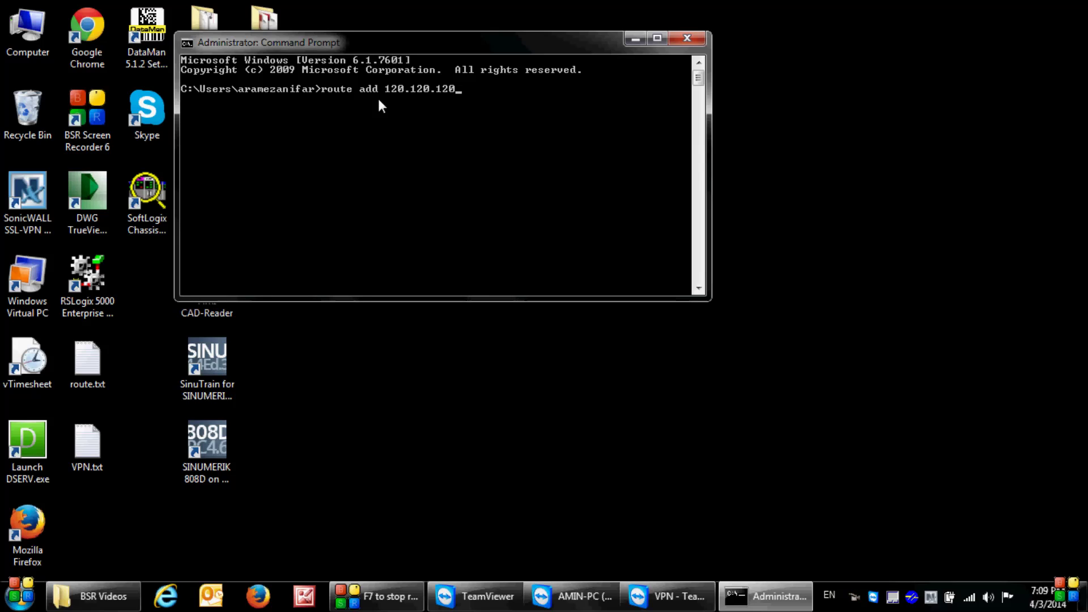
{"action": "type", "text": ".10 mask 255.255.255.2"}
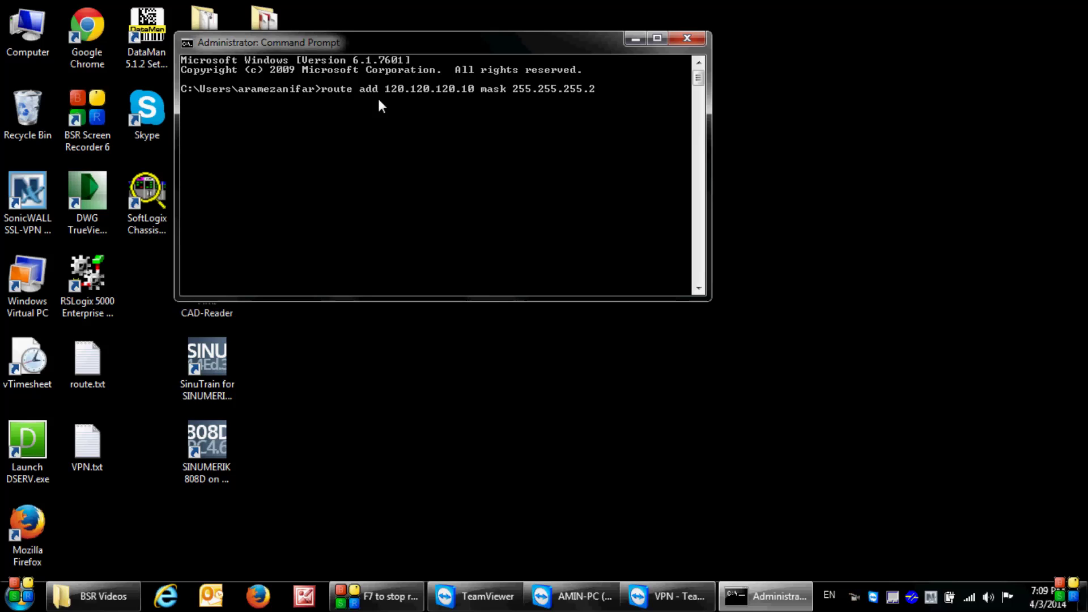
{"action": "type", "text": "55"}
{"action": "left_click", "coordinate": [643, 603]}
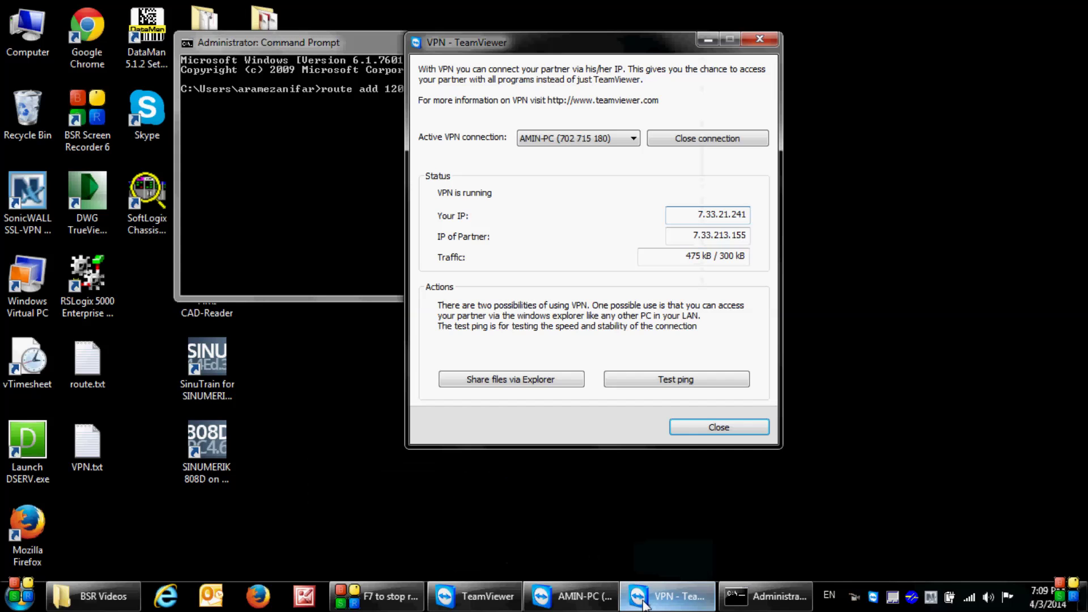
Copy the partner IP 7.33.213.155 from the VPN window, then minimize it.
{"action": "left_click", "coordinate": [706, 237]}
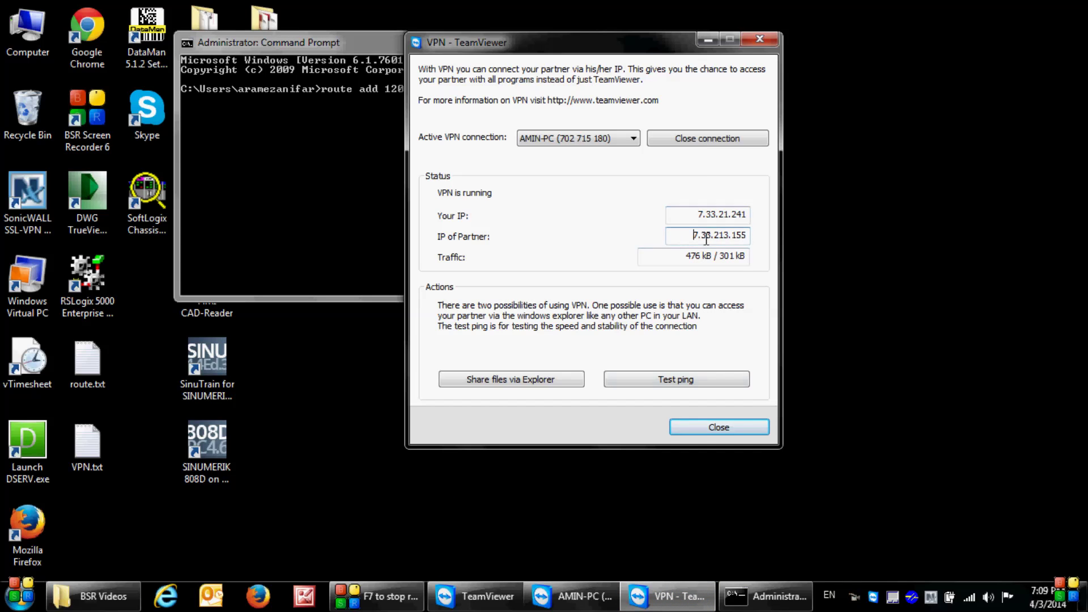
{"action": "double_click", "coordinate": [707, 238]}
{"action": "right_click", "coordinate": [721, 238]}
{"action": "left_click", "coordinate": [757, 287]}
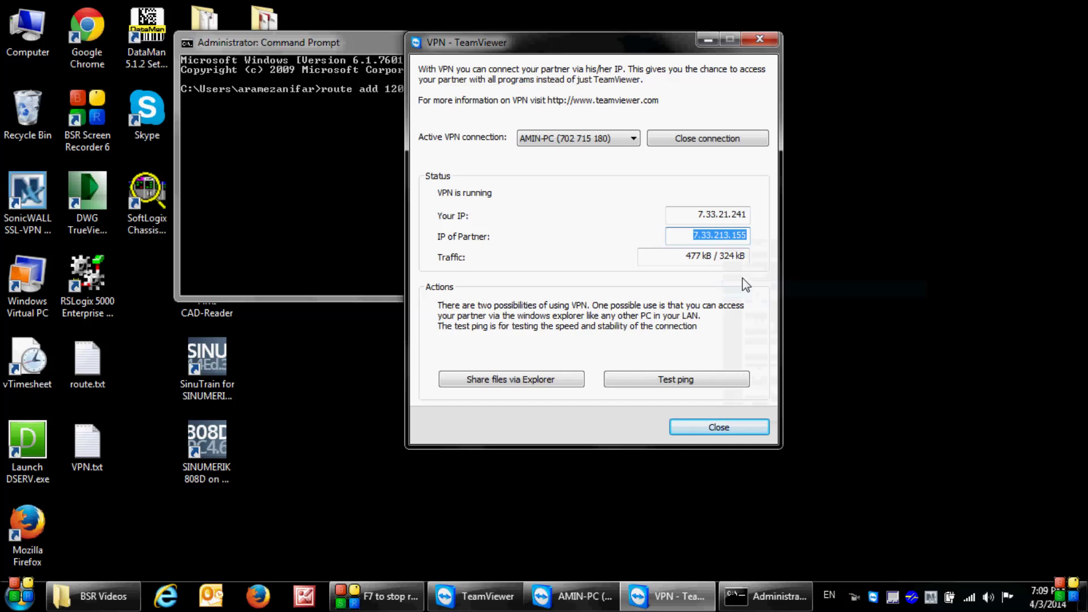
{"action": "left_click", "coordinate": [709, 41]}
Finish the route with gateway 7.33.213.155 and metric 1, run it, and start typing a ping.
{"action": "right_click", "coordinate": [622, 91]}
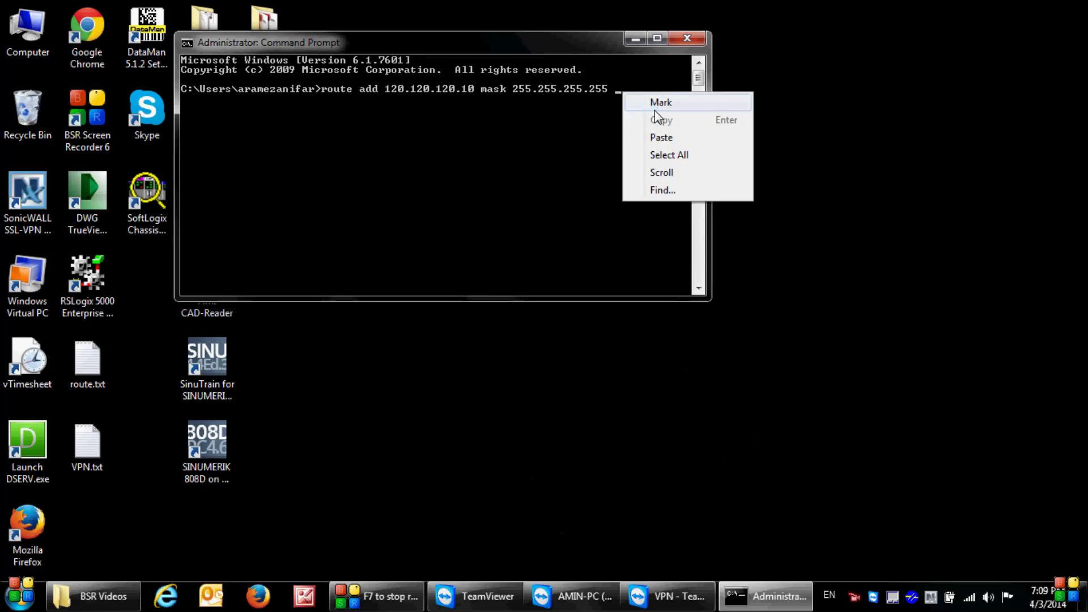
{"action": "left_click", "coordinate": [661, 138]}
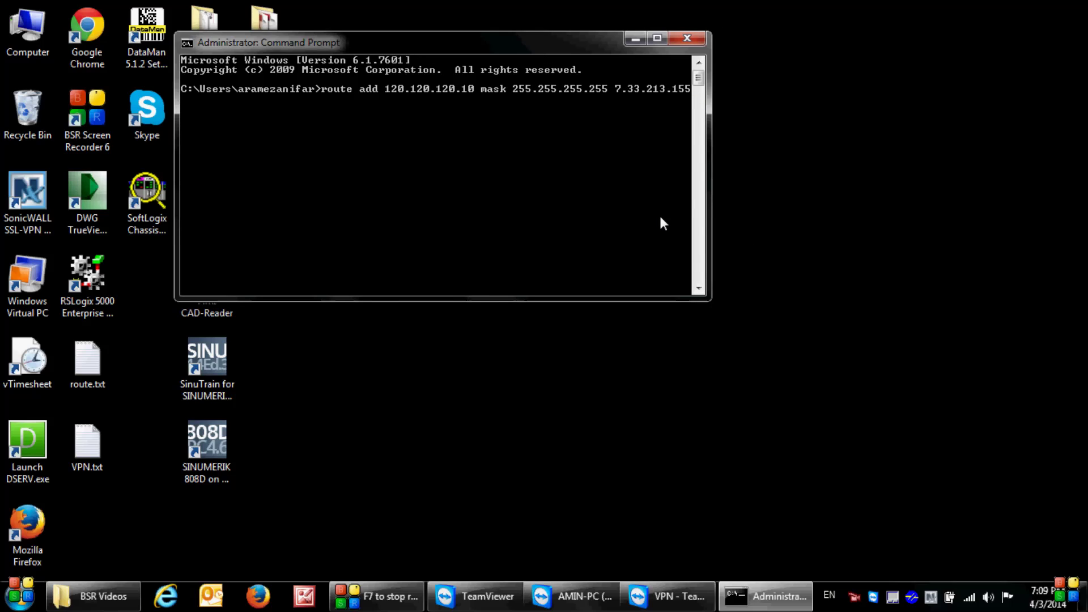
{"action": "type", "text": "metric 1"}
{"action": "key", "text": "Return"}
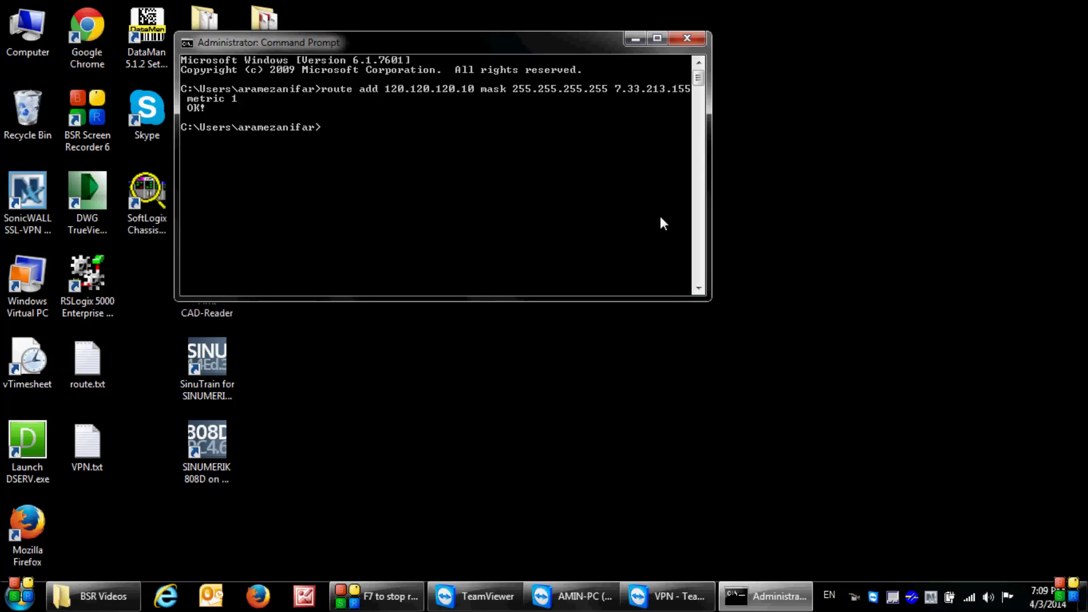
{"action": "left_click_drag", "start_coordinate": [311, 46], "coordinate": [382, 84]}
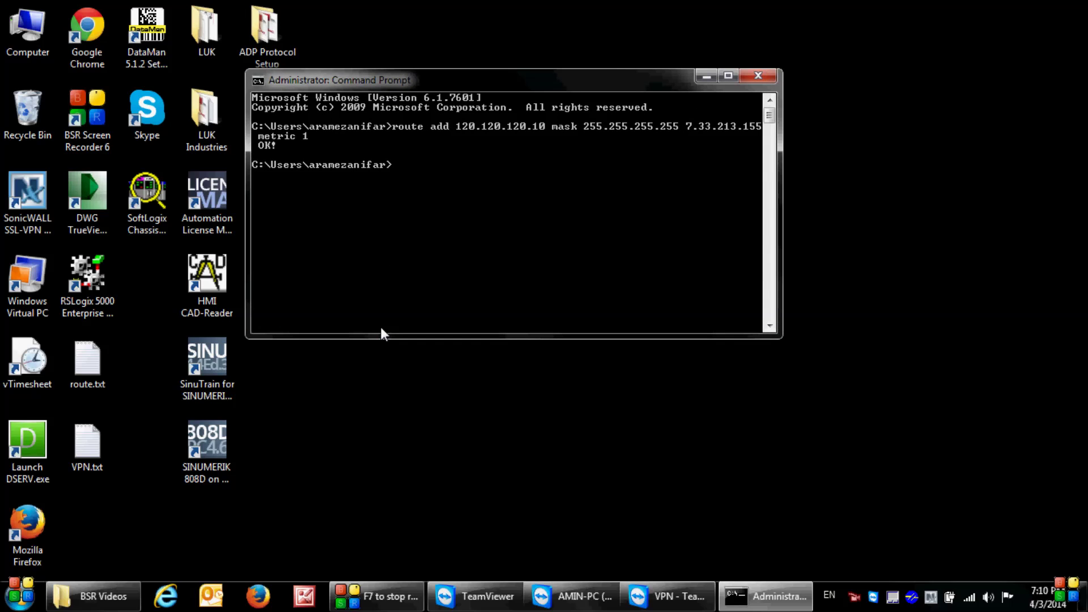
{"action": "type", "text": "ping 120.120.120.10"}
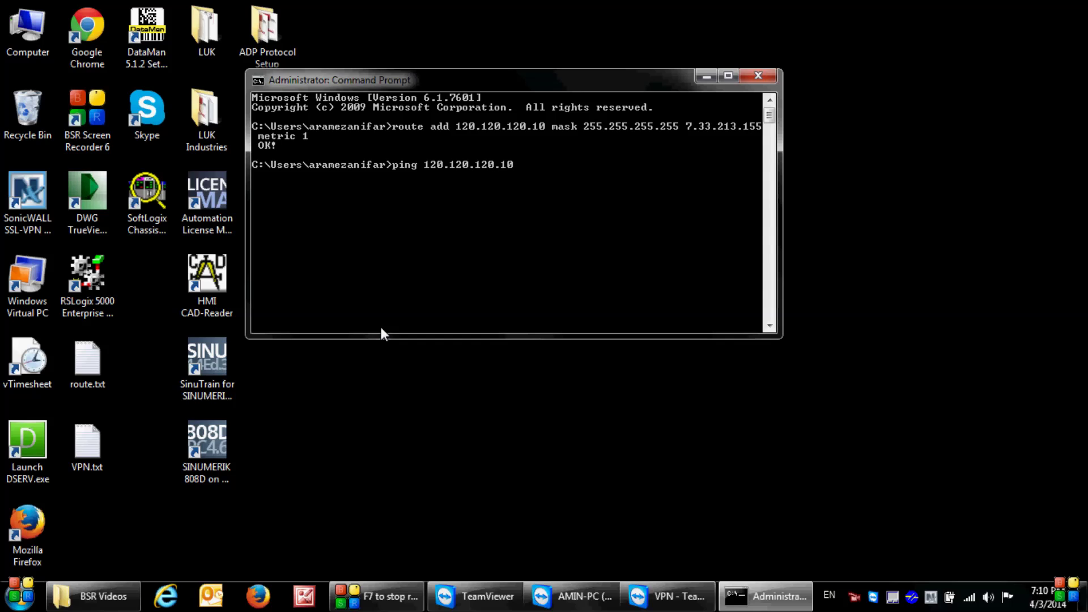
Ping 120.120.120.10, getting 4 of 4 replies with 0% loss.
{"action": "key", "text": "Return"}
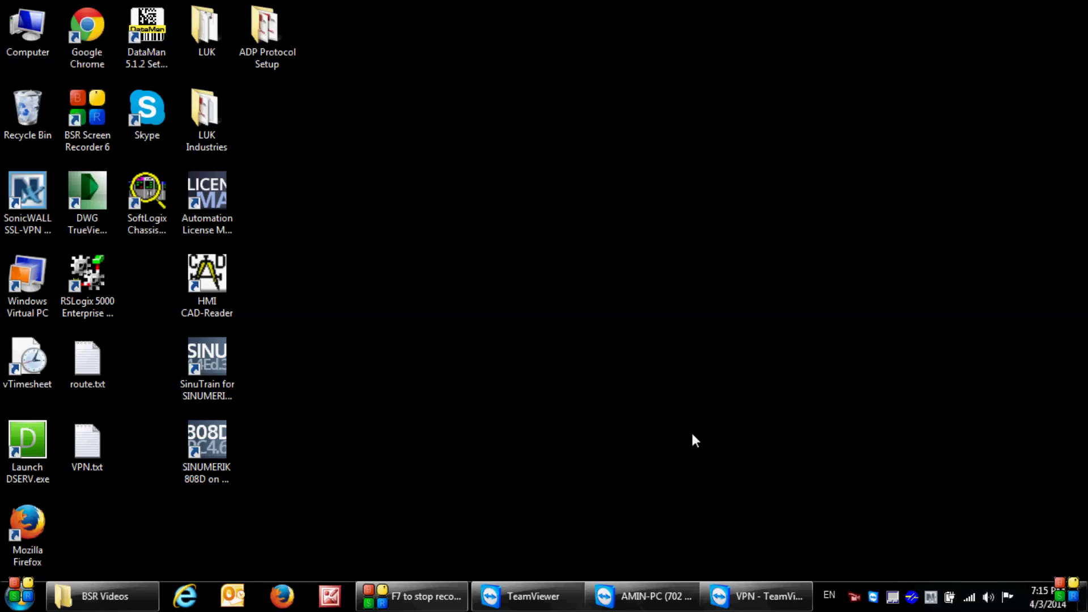
Launch RSLinx Classic and open Configure Drivers with the available driver types listed.
{"action": "left_click", "coordinate": [3, 593]}
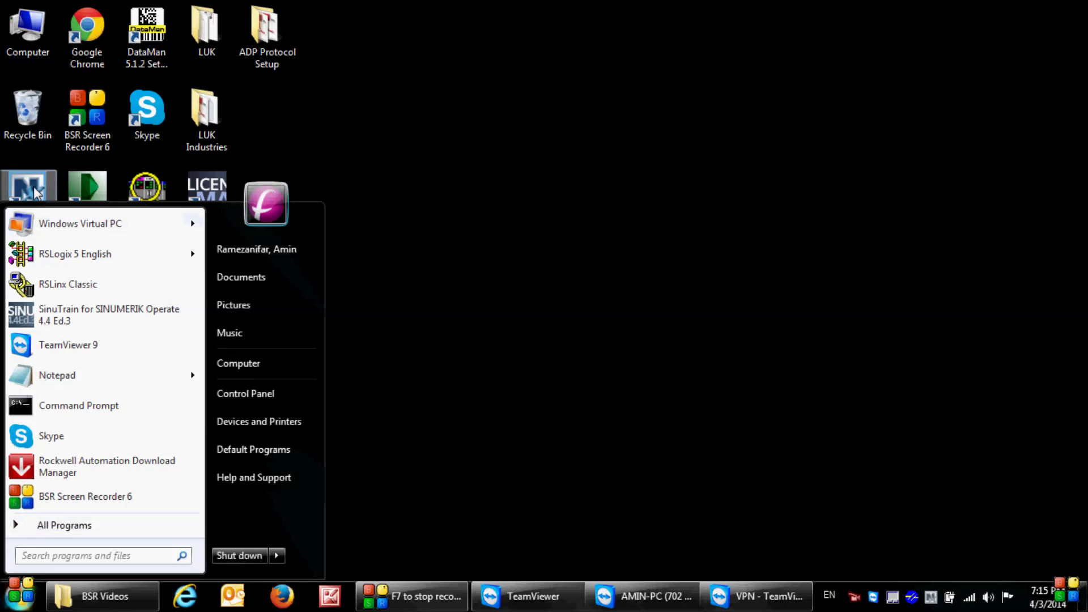
{"action": "left_click", "coordinate": [37, 284]}
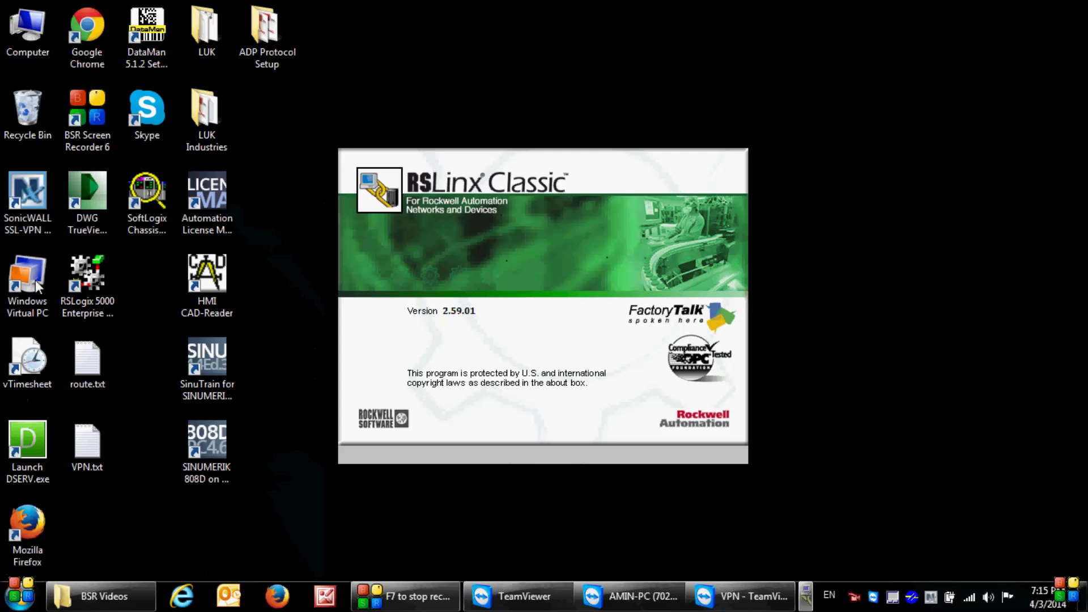
{"action": "left_click_drag", "start_coordinate": [369, 162], "coordinate": [229, 158]}
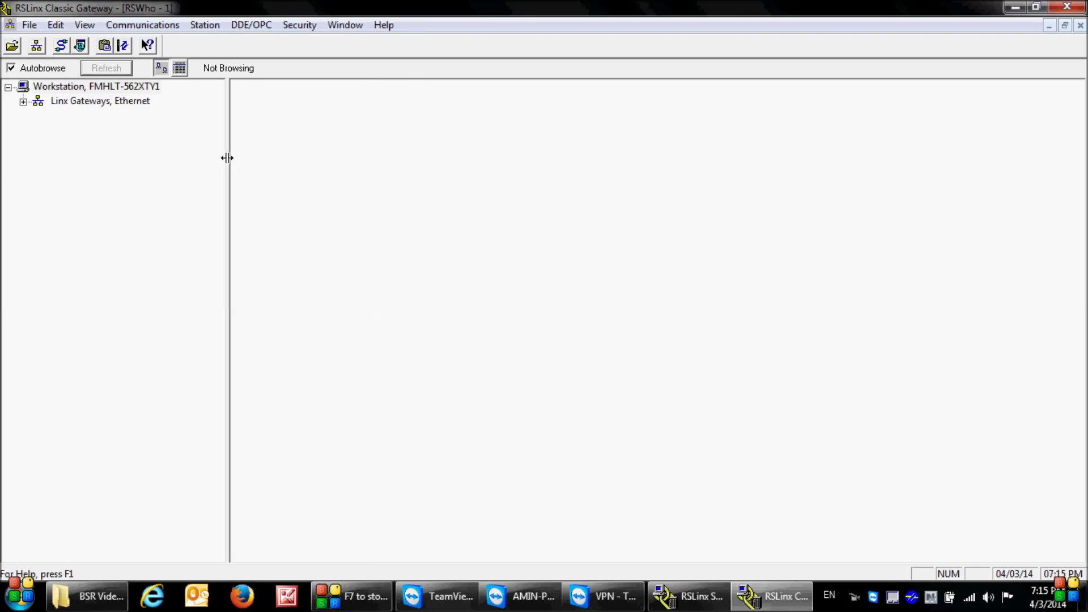
{"action": "left_click", "coordinate": [61, 50]}
{"action": "left_click_drag", "start_coordinate": [430, 166], "coordinate": [458, 140]}
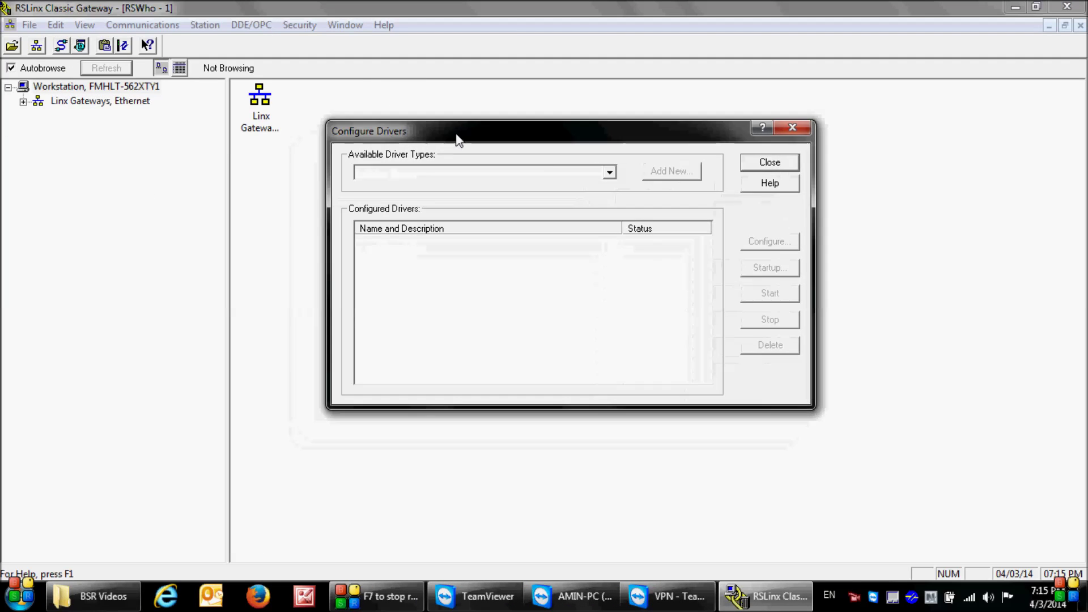
{"action": "left_click", "coordinate": [610, 174]}
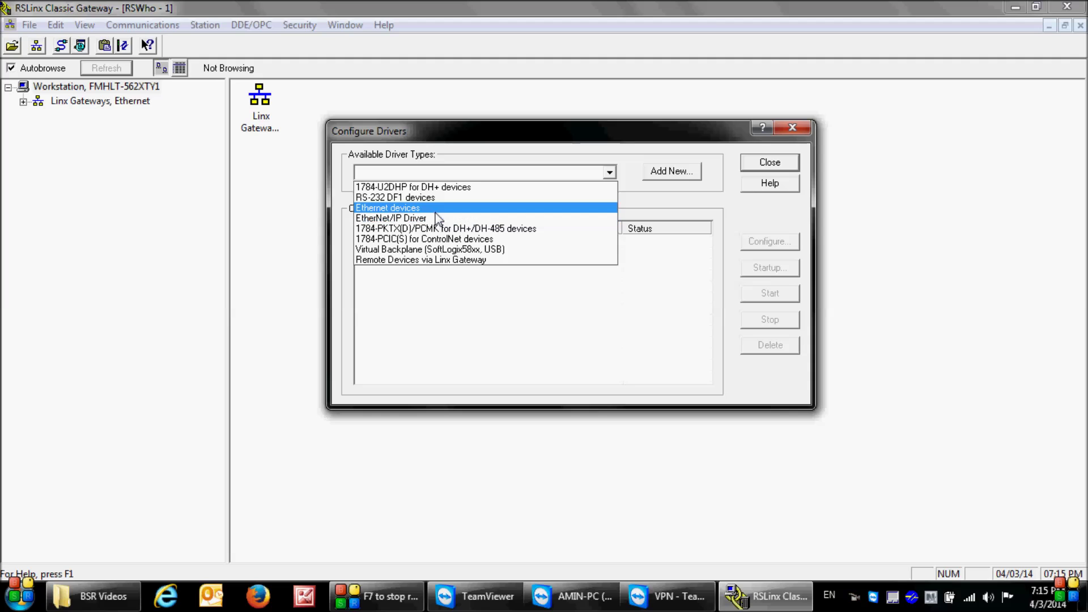
Add a new Ethernet devices driver named AB_ETH-Team.
{"action": "left_click", "coordinate": [436, 210]}
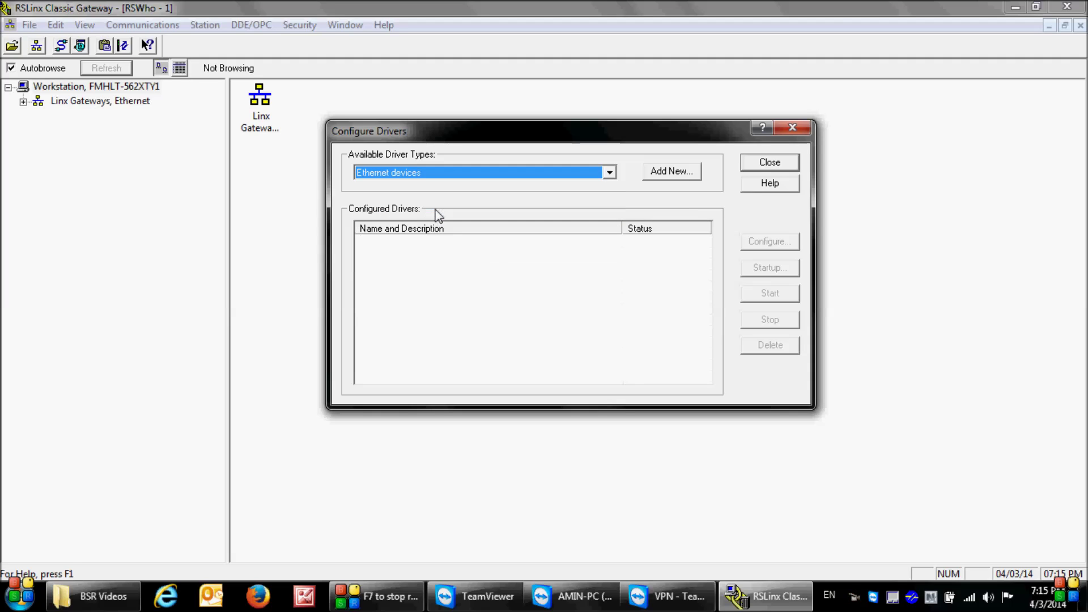
{"action": "left_click", "coordinate": [672, 176]}
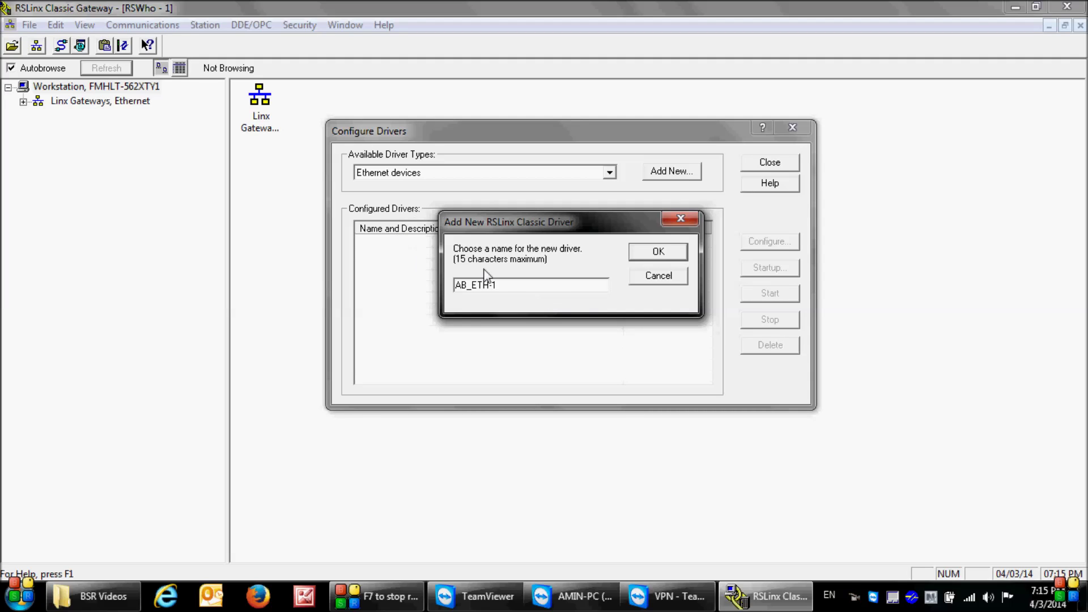
{"action": "left_click", "coordinate": [522, 289]}
{"action": "key", "text": "BackSpace"}
{"action": "type", "text": "Team"}
{"action": "left_click", "coordinate": [658, 252]}
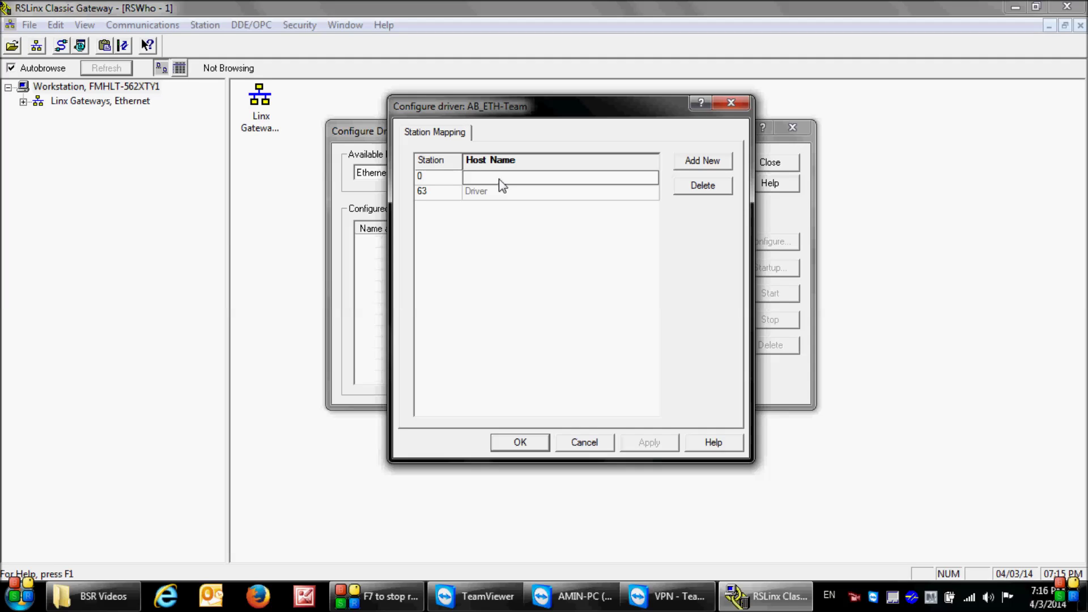
Map station 0 to host 120.120.120.10, start the driver, and close the driver window.
{"action": "type", "text": "120.120.120.10"}
{"action": "left_click", "coordinate": [529, 444]}
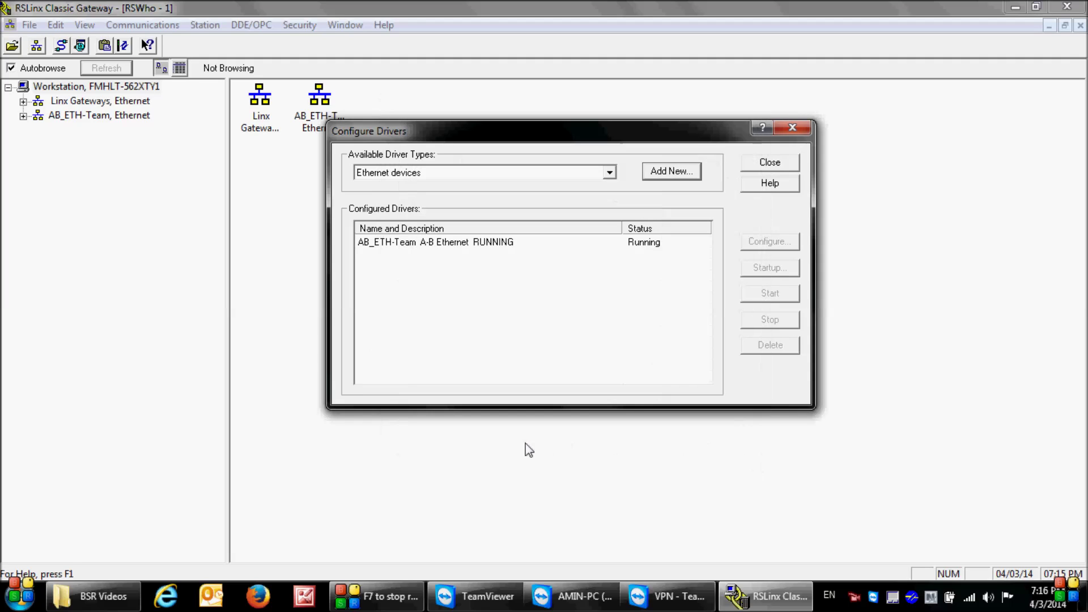
{"action": "left_click", "coordinate": [782, 168]}
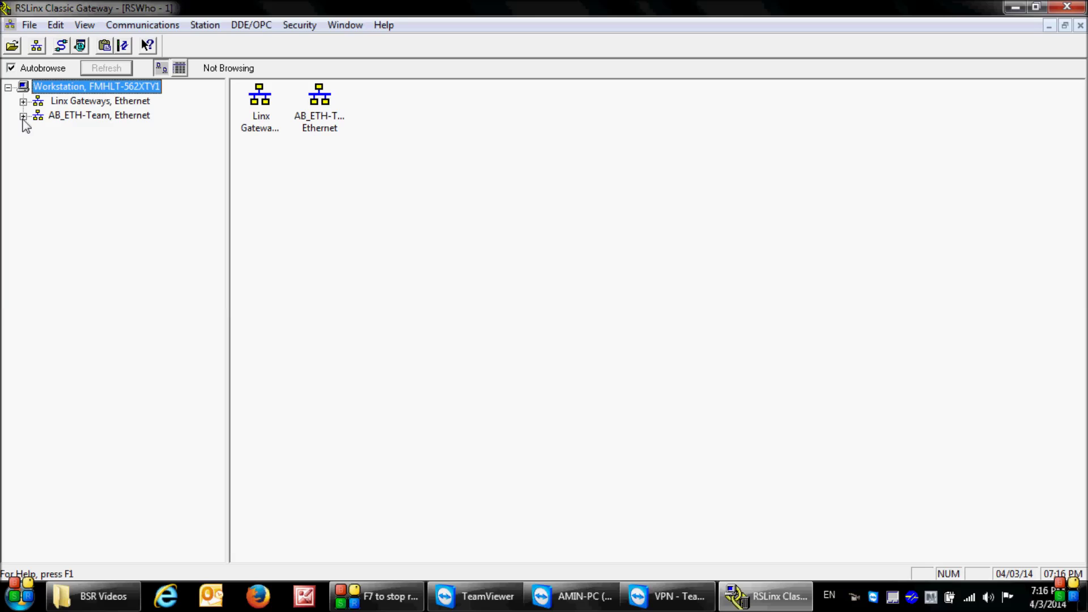
Expand AB_ETH-Team down through 120.120.120.10, its Backplane, and the 00 CompactLogix Processor entry.
{"action": "left_click", "coordinate": [22, 116]}
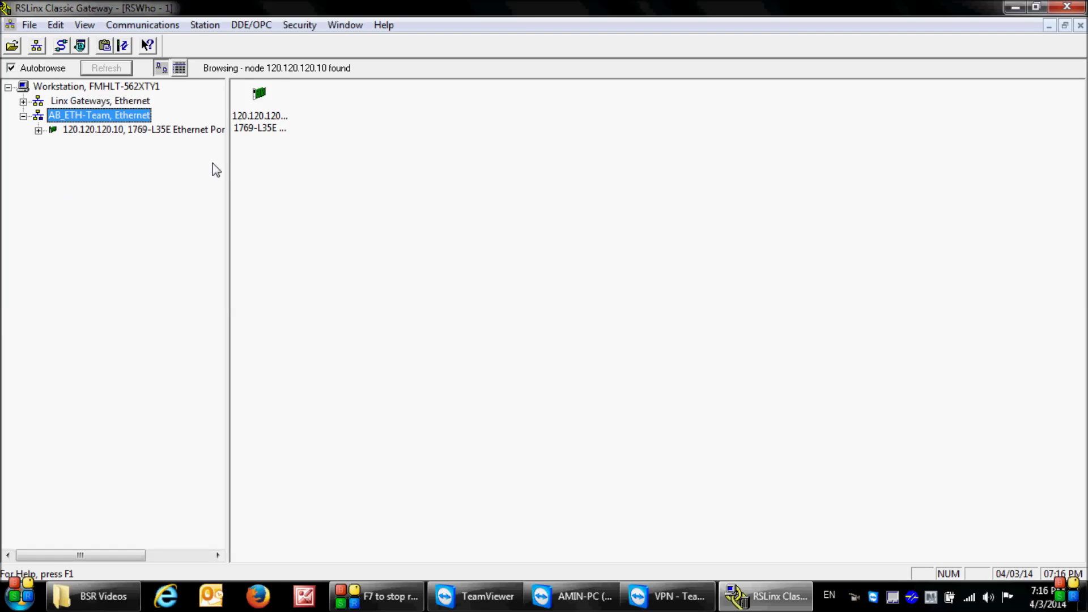
{"action": "left_click_drag", "start_coordinate": [226, 167], "coordinate": [332, 170]}
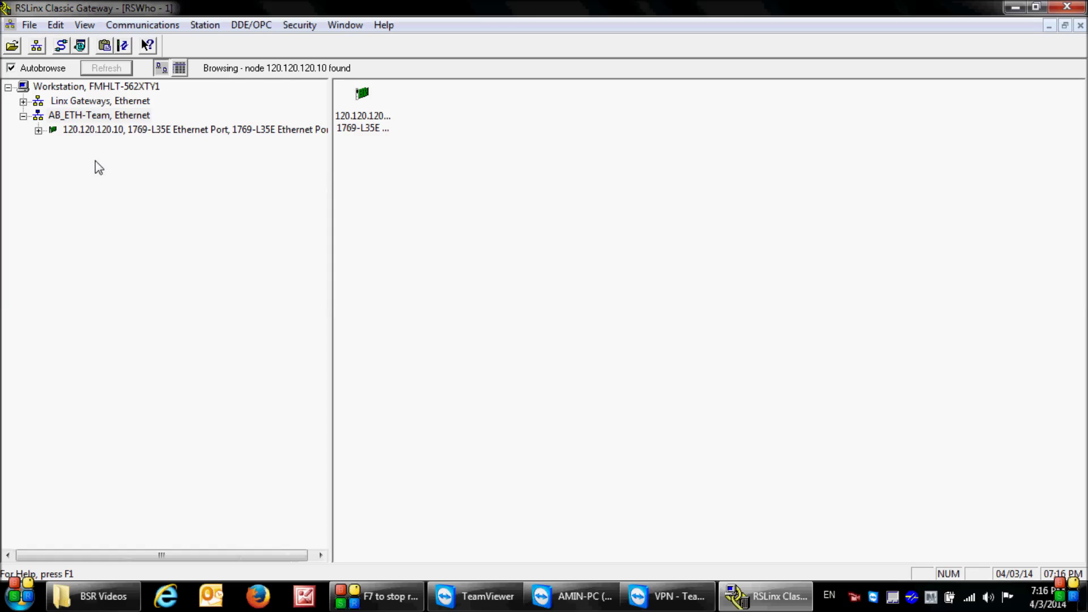
{"action": "left_click", "coordinate": [38, 131]}
{"action": "left_click", "coordinate": [53, 145]}
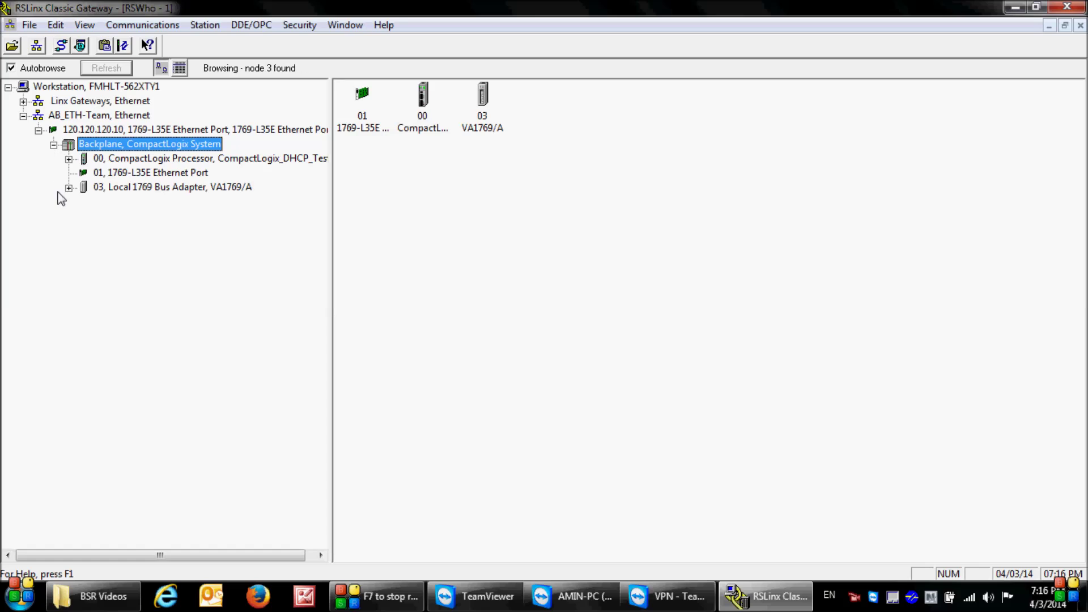
{"action": "left_click", "coordinate": [69, 159]}
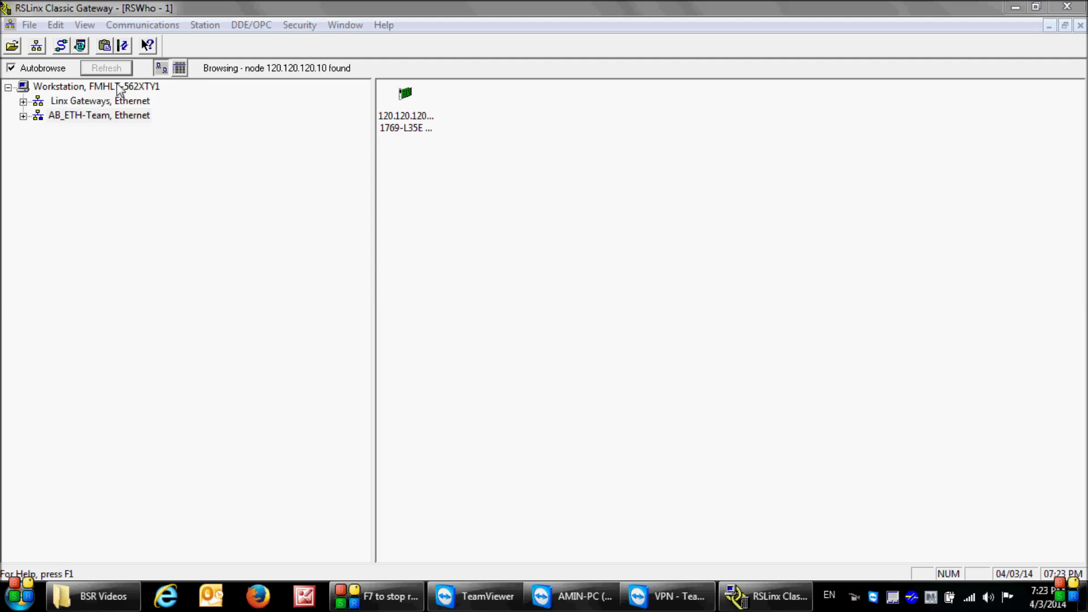
Add a new EtherNet/IP driver named AB_ETHIP-team2.
{"action": "left_click", "coordinate": [60, 45]}
{"action": "left_click", "coordinate": [581, 197]}
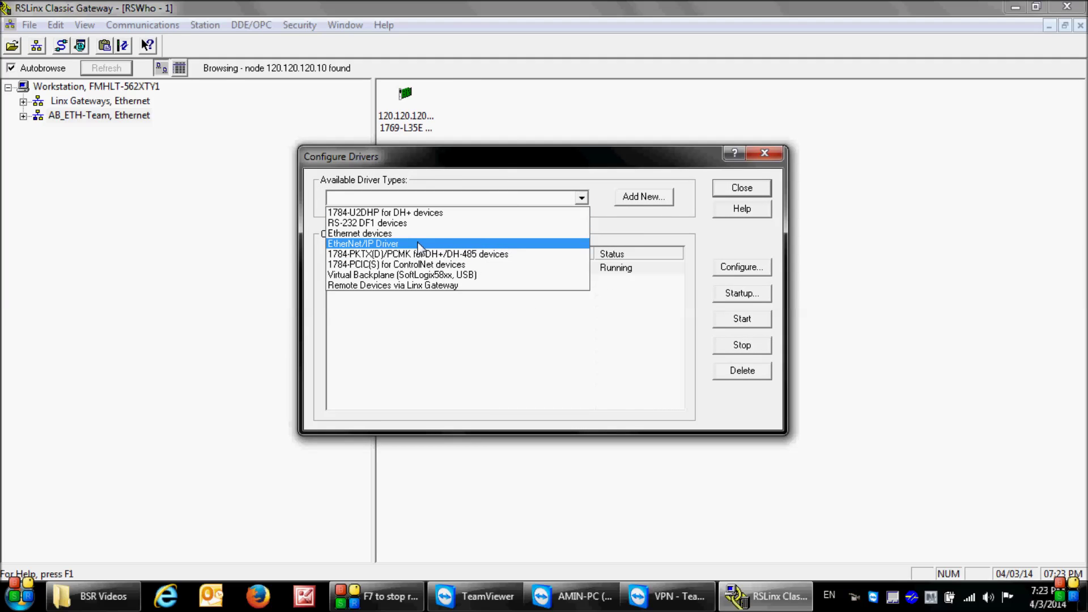
{"action": "left_click", "coordinate": [419, 245]}
{"action": "left_click", "coordinate": [643, 198]}
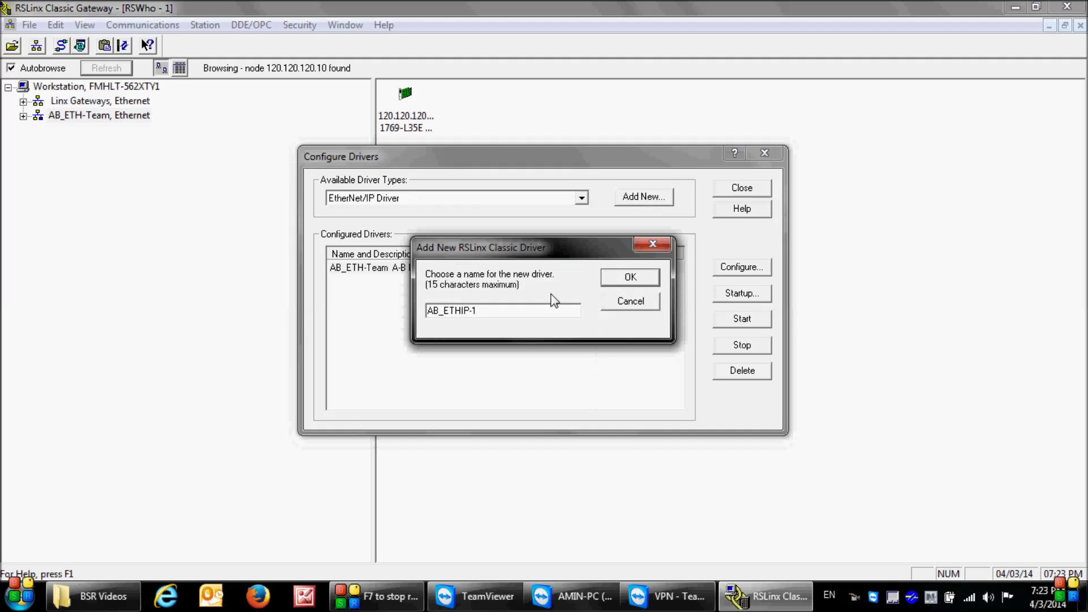
{"action": "key", "text": "BackSpace"}
{"action": "type", "text": "team2"}
{"action": "left_click", "coordinate": [628, 278]}
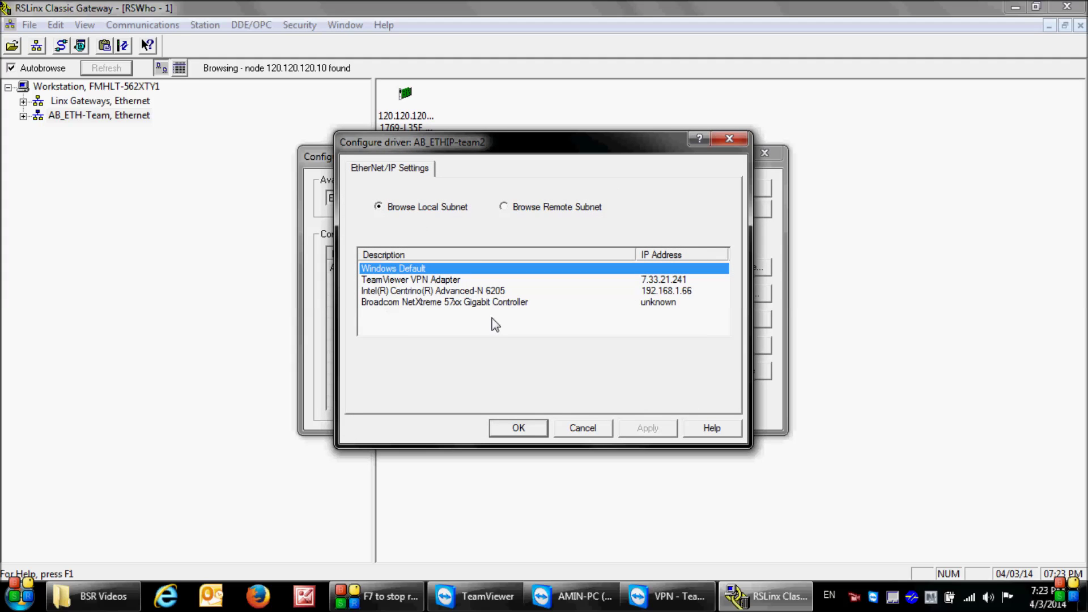
Set the driver to browse remote subnet 120.120.120.10 with mask 255.255.255.255 and save.
{"action": "left_click", "coordinate": [504, 207]}
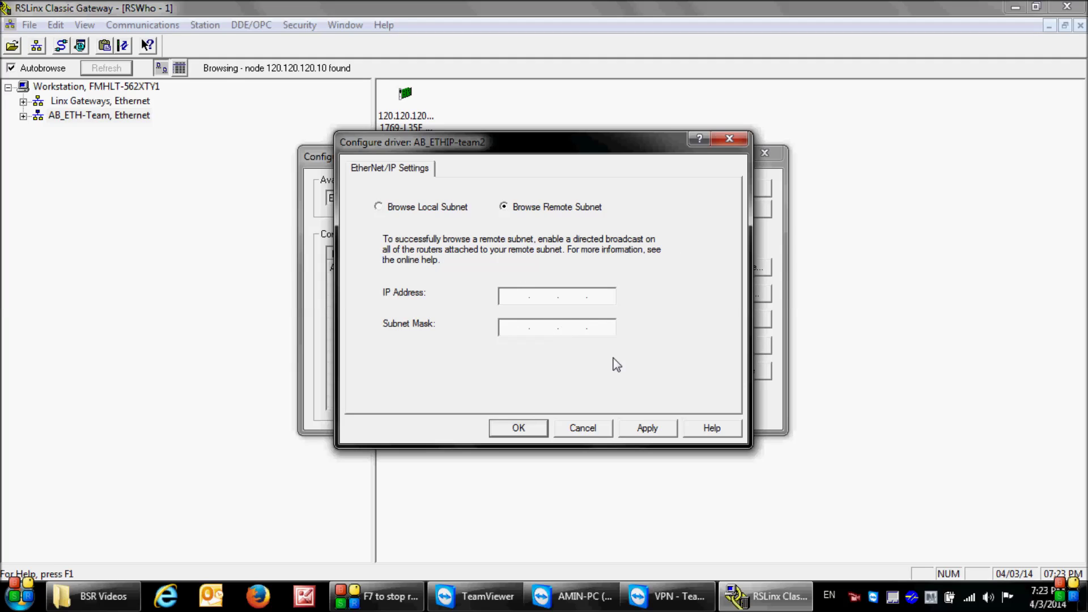
{"action": "type", "text": "120 . 120 . 120 . 10"}
{"action": "left_click", "coordinate": [514, 328]}
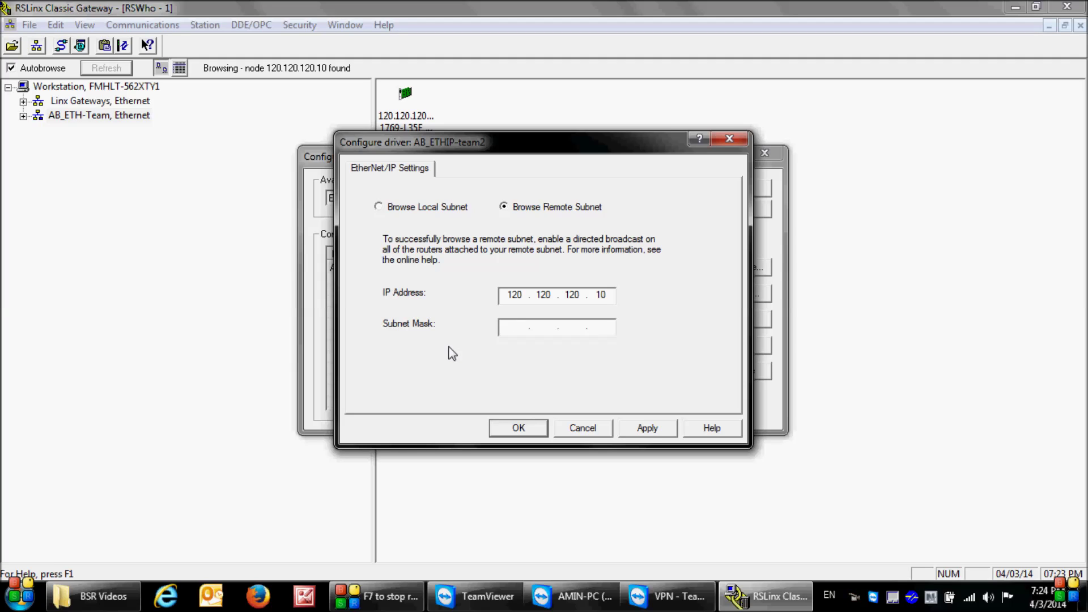
{"action": "type", "text": "255 . 255 . 255 . 255"}
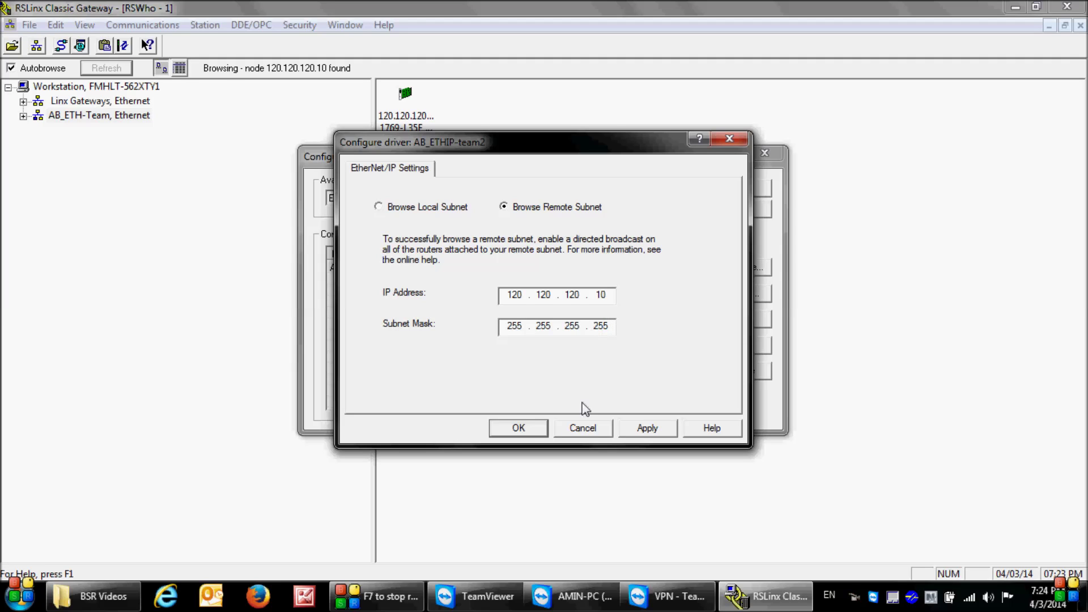
{"action": "left_click", "coordinate": [522, 432]}
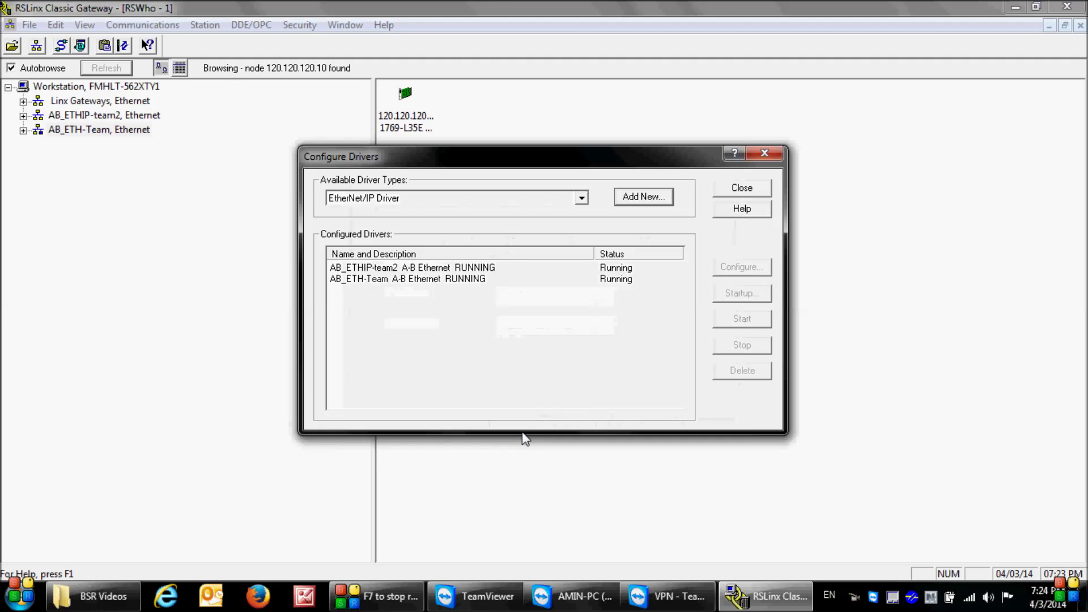
Expand AB_ETHIP-team2 > 120.120.120.10 > Backplane and select the CompactLogix processor module.
{"action": "left_click", "coordinate": [746, 190]}
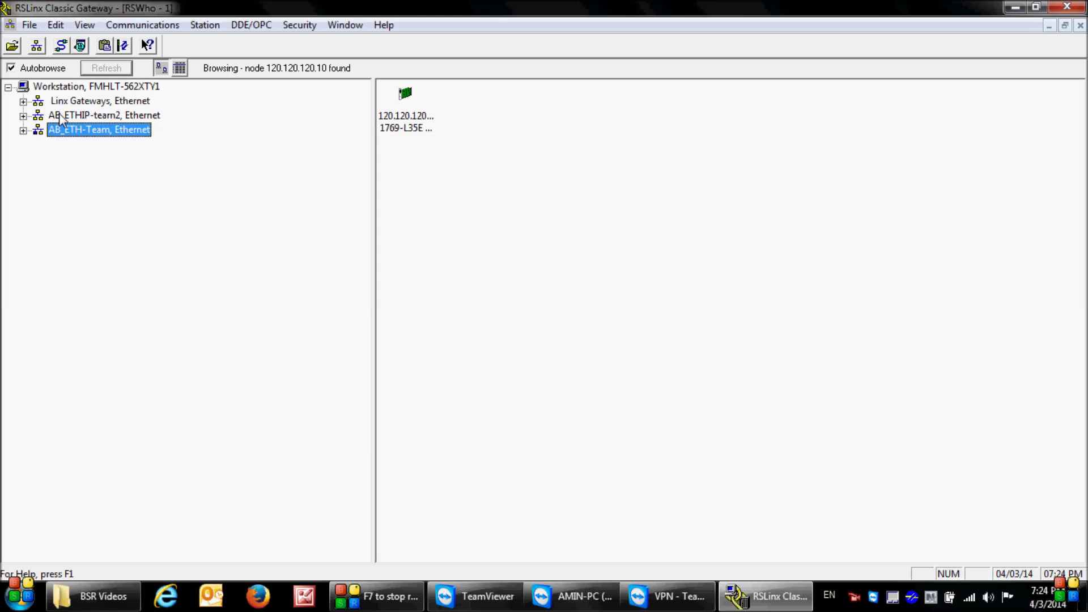
{"action": "left_click", "coordinate": [80, 116]}
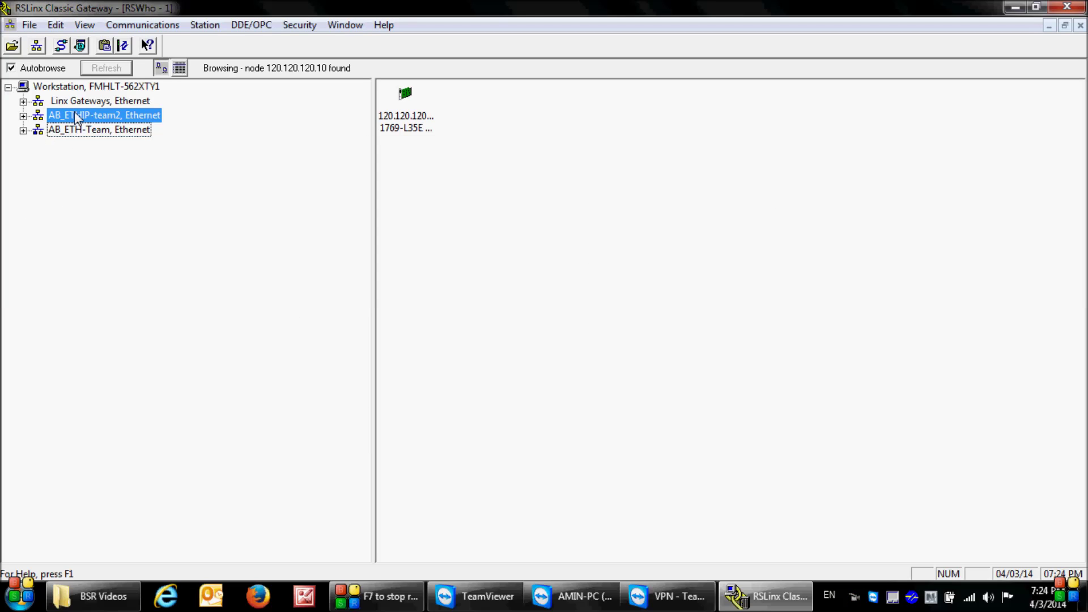
{"action": "left_click", "coordinate": [23, 115]}
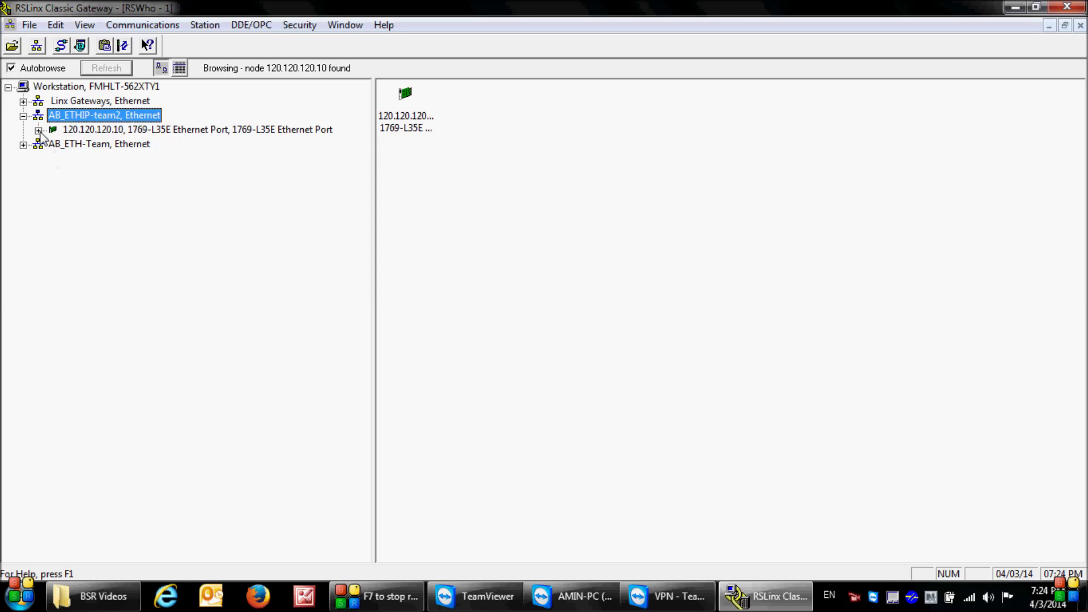
{"action": "left_click", "coordinate": [40, 131]}
{"action": "left_click", "coordinate": [54, 145]}
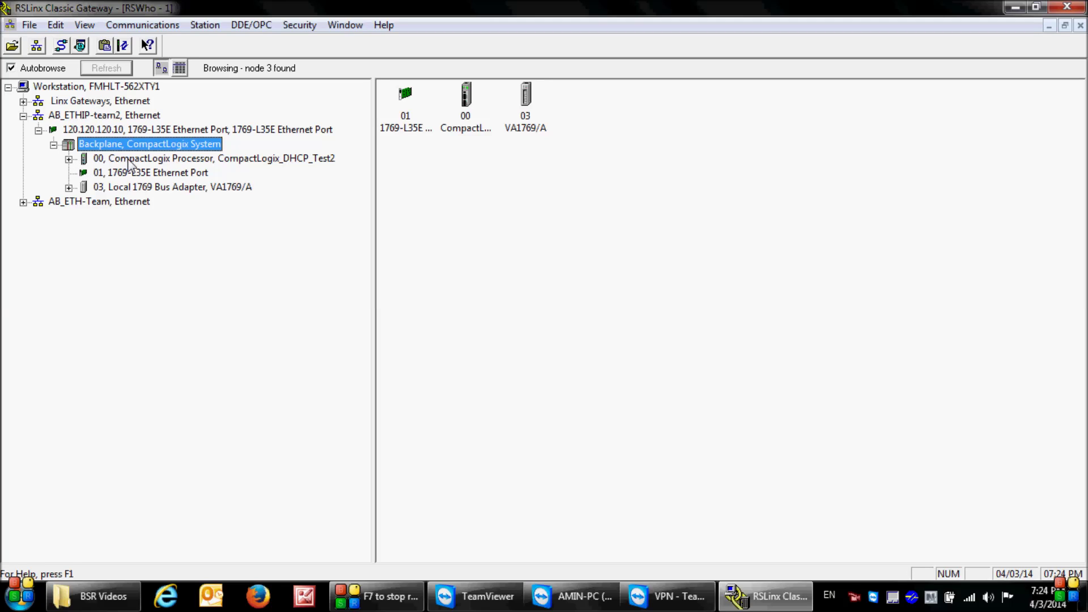
{"action": "left_click", "coordinate": [130, 161]}
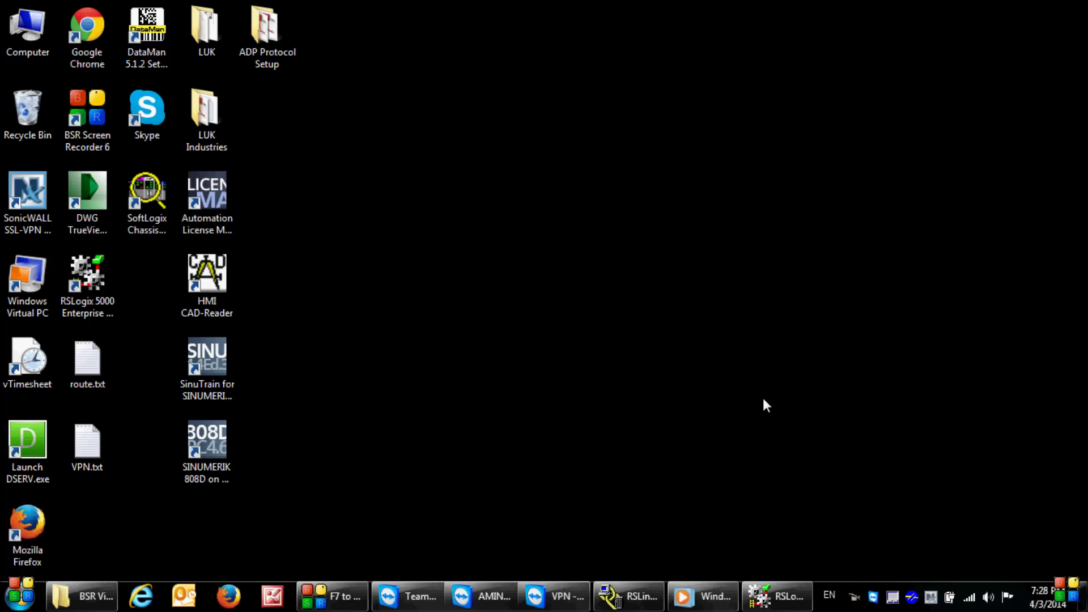
Go online from RSLogix 5000 to the 00 CompactLogix Processor via Communications > Who Active.
{"action": "left_click", "coordinate": [777, 597]}
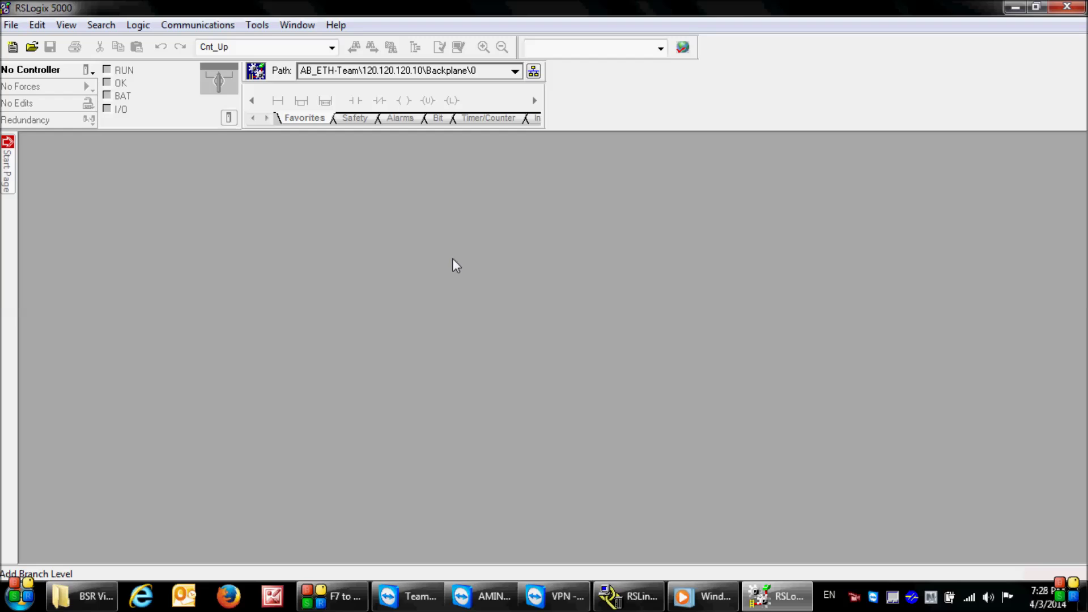
{"action": "left_click", "coordinate": [213, 26]}
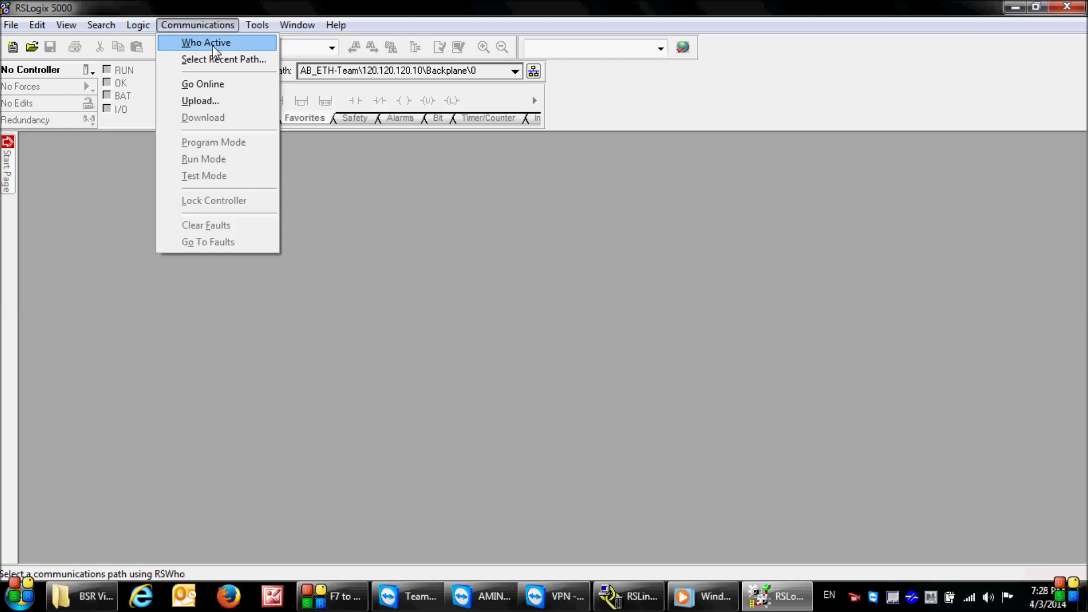
{"action": "left_click", "coordinate": [214, 47]}
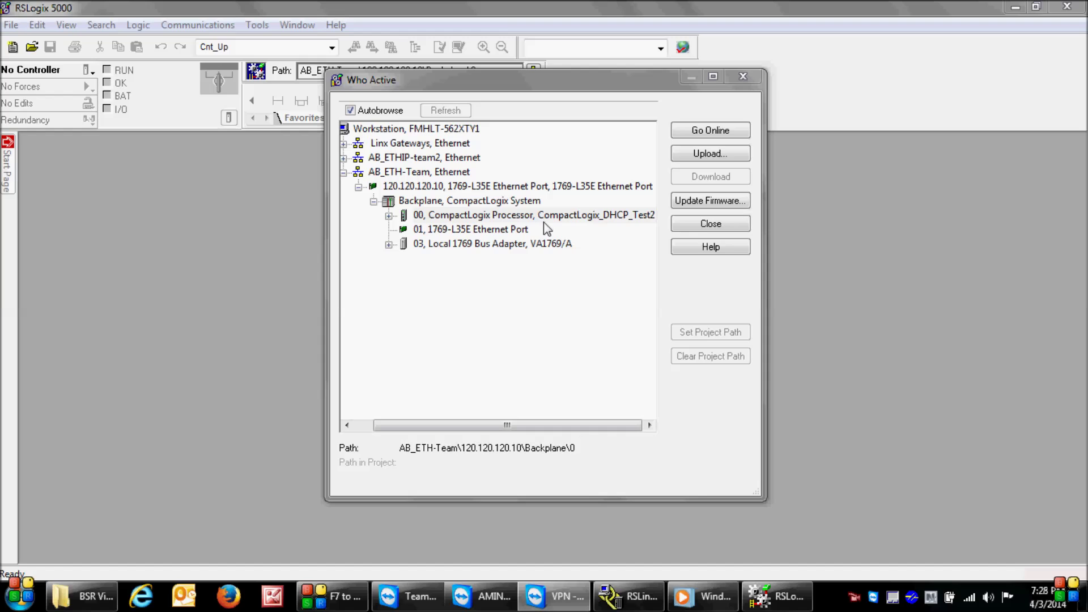
{"action": "left_click", "coordinate": [459, 215]}
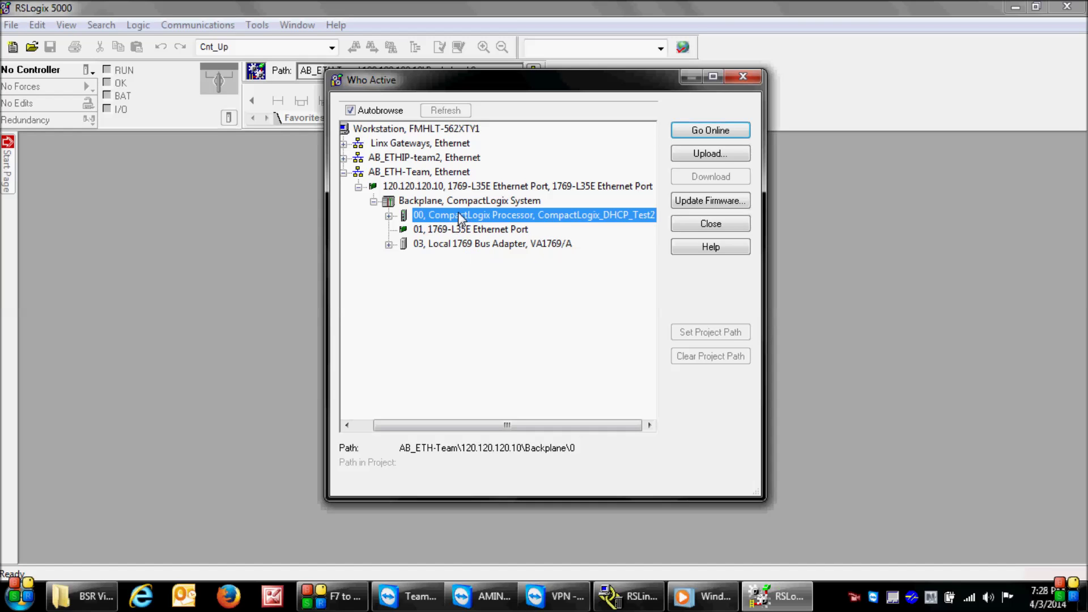
{"action": "left_click", "coordinate": [698, 135]}
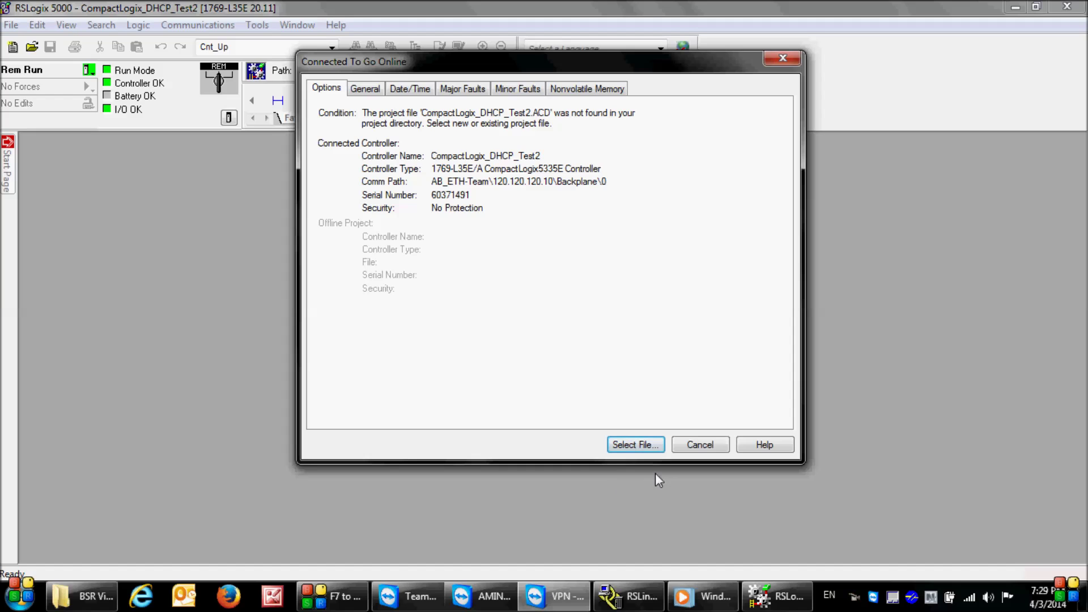
Upload the controller program into a new project file named RemoteProgram.ACD.
{"action": "left_click", "coordinate": [643, 445]}
{"action": "left_click", "coordinate": [621, 440]}
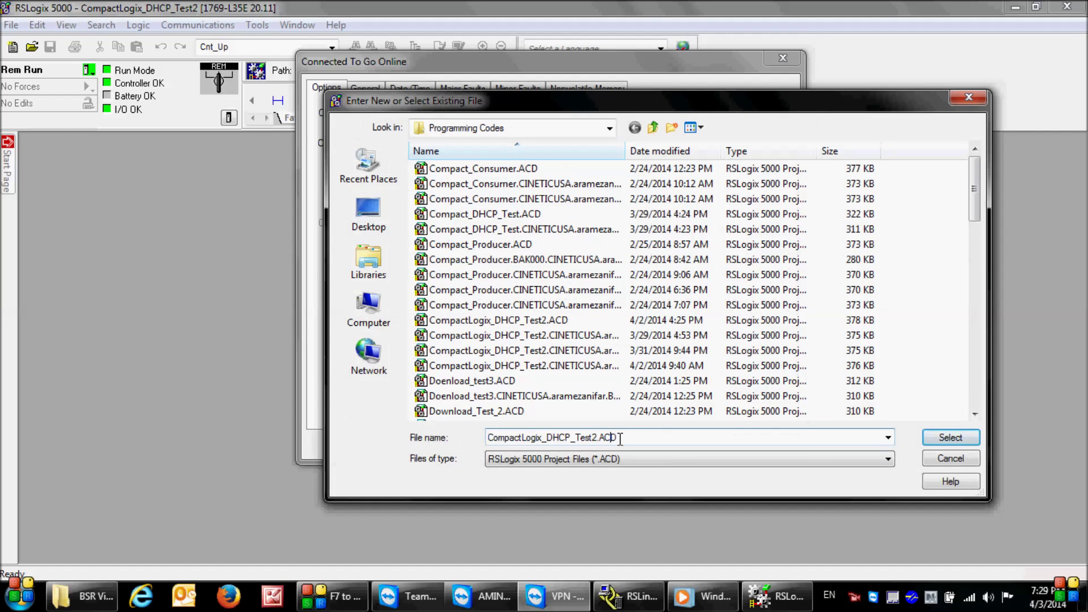
{"action": "left_click_drag", "start_coordinate": [599, 437], "coordinate": [475, 443]}
{"action": "key", "text": "BackSpace"}
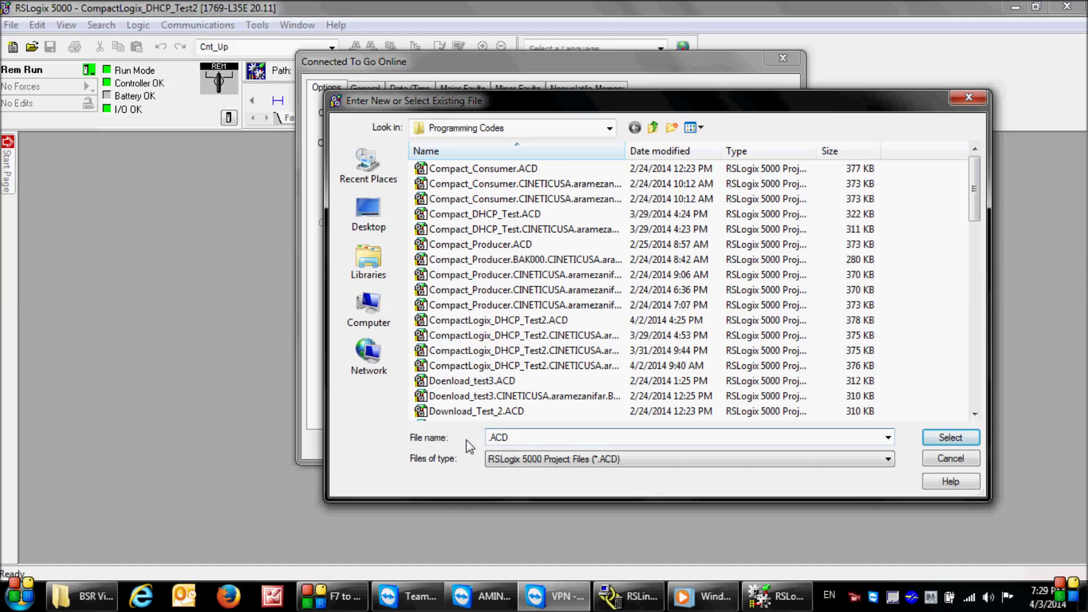
{"action": "type", "text": "RemoteProgram"}
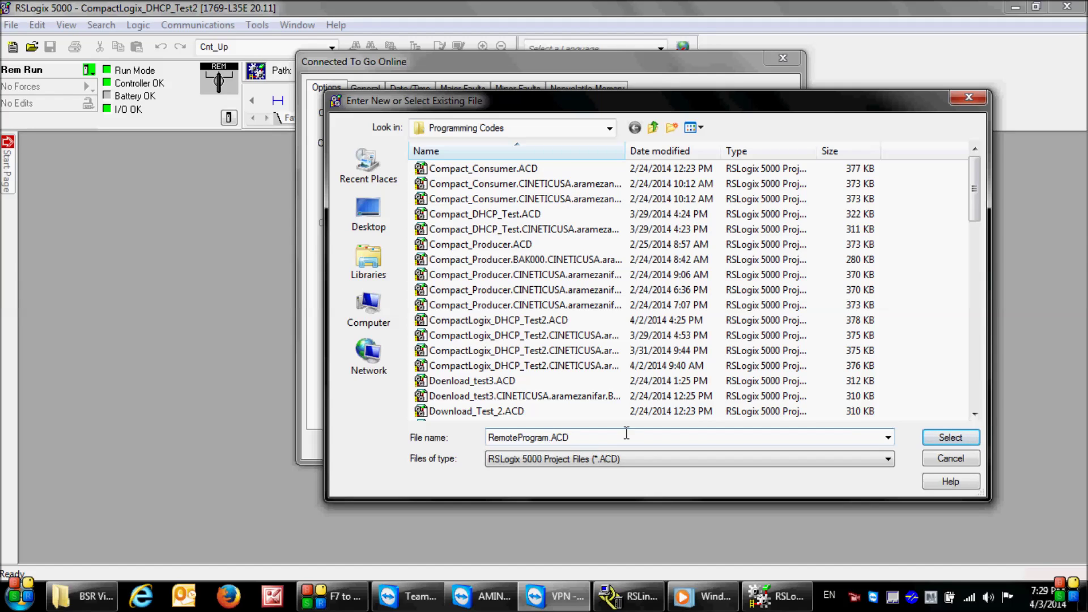
{"action": "left_click", "coordinate": [945, 440]}
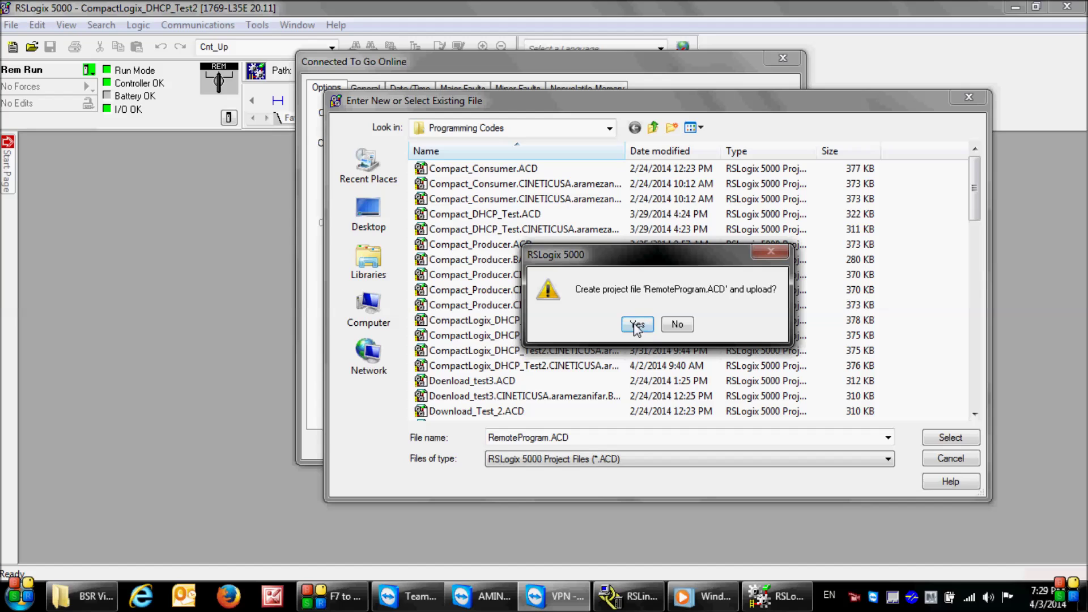
{"action": "left_click", "coordinate": [636, 325]}
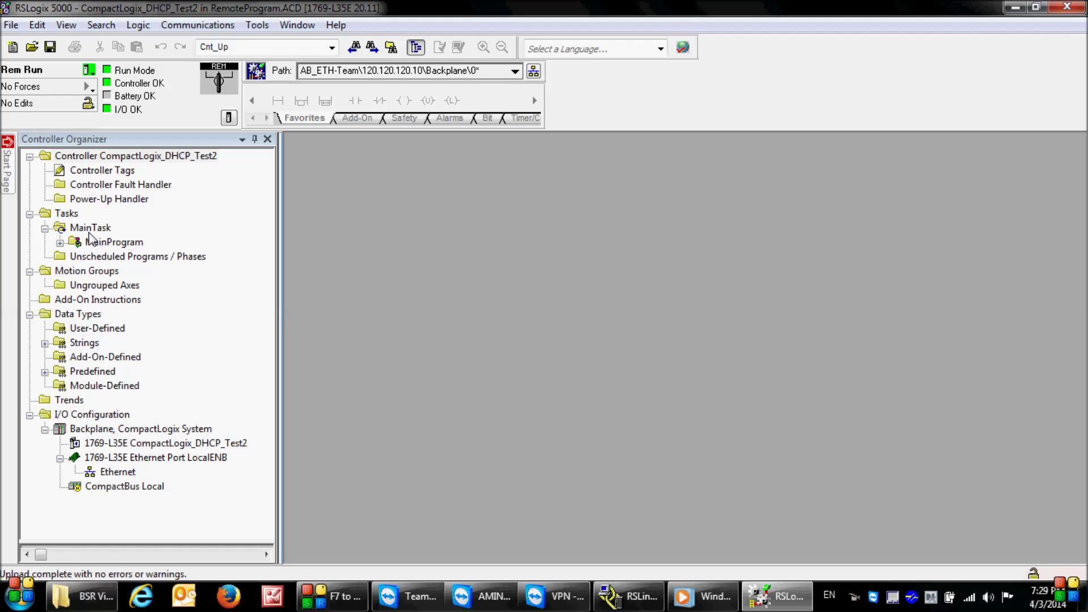
Open MainProgram's MainRoutine ladder logic and maximize its window.
{"action": "left_click", "coordinate": [60, 242]}
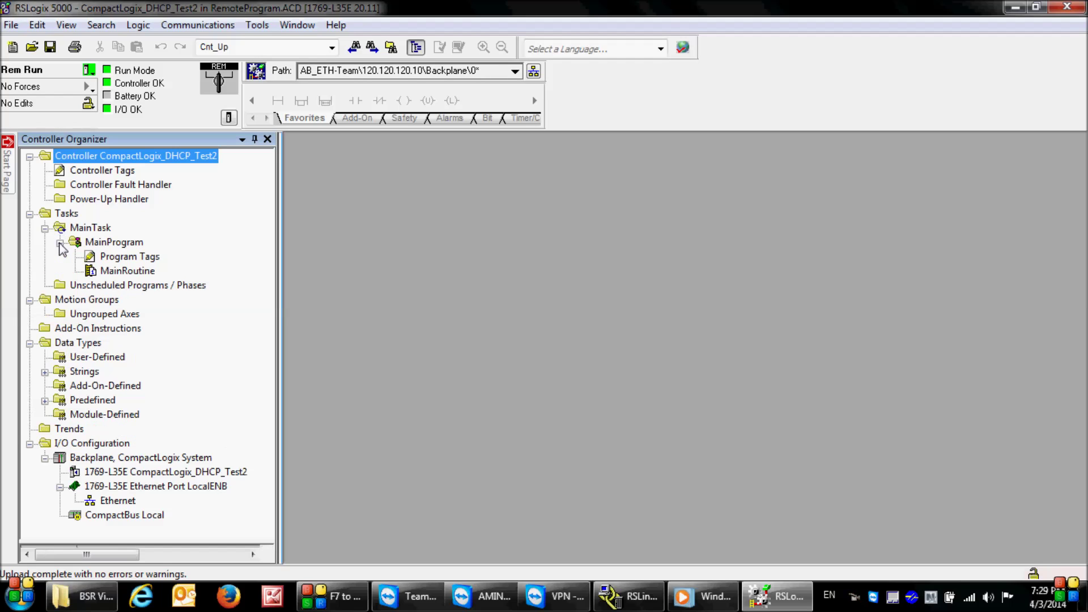
{"action": "double_click", "coordinate": [125, 271]}
{"action": "scroll", "coordinate": [579, 301], "scroll_direction": "down", "scroll_amount": 3}
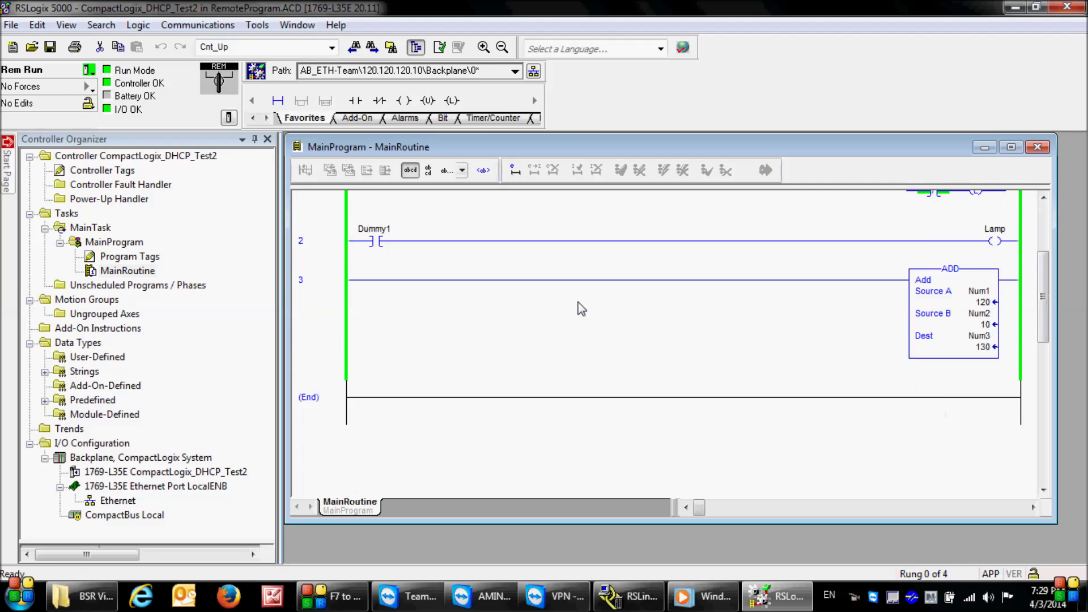
{"action": "scroll", "coordinate": [578, 300], "scroll_direction": "up", "scroll_amount": 3}
{"action": "left_click", "coordinate": [1011, 146]}
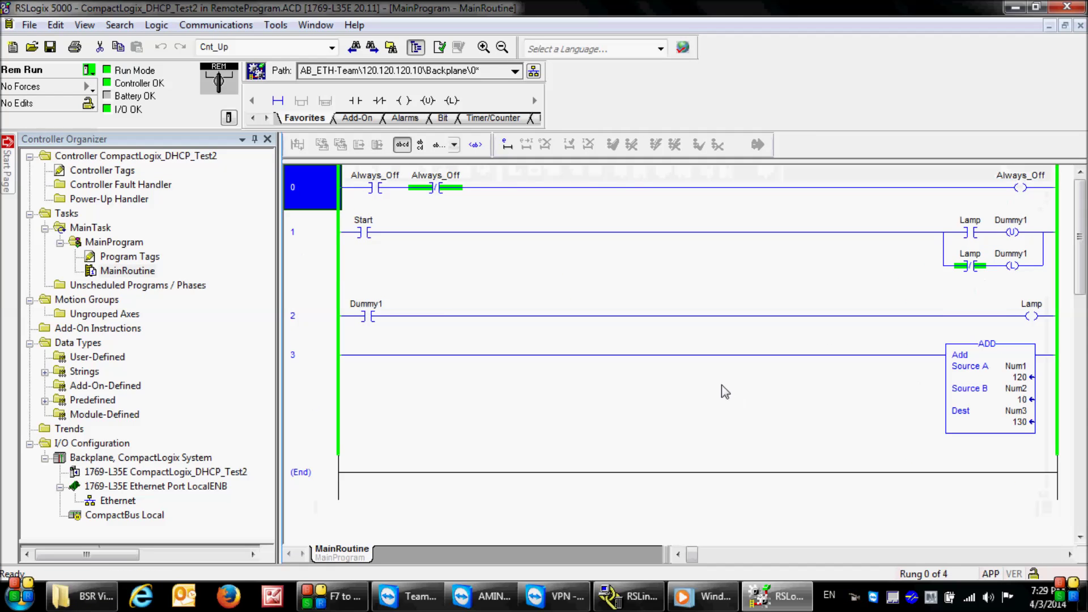
{"action": "scroll", "coordinate": [722, 385], "scroll_direction": "down", "scroll_amount": 2}
{"action": "scroll", "coordinate": [662, 375], "scroll_direction": "up", "scroll_amount": 2}
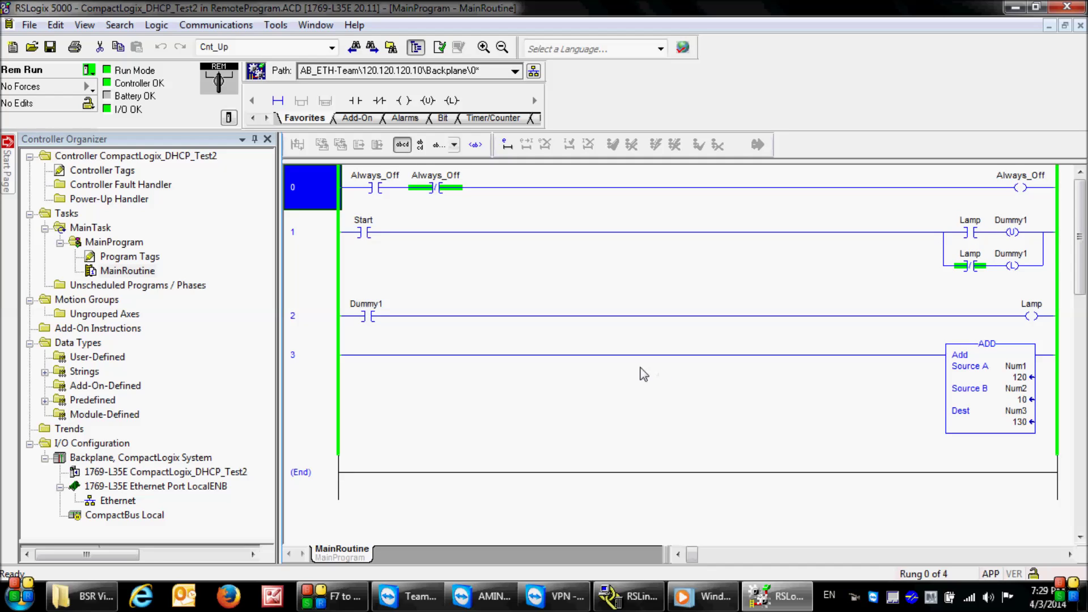
Toggle the Start contact on rung 1 on, then back off.
{"action": "right_click", "coordinate": [350, 231]}
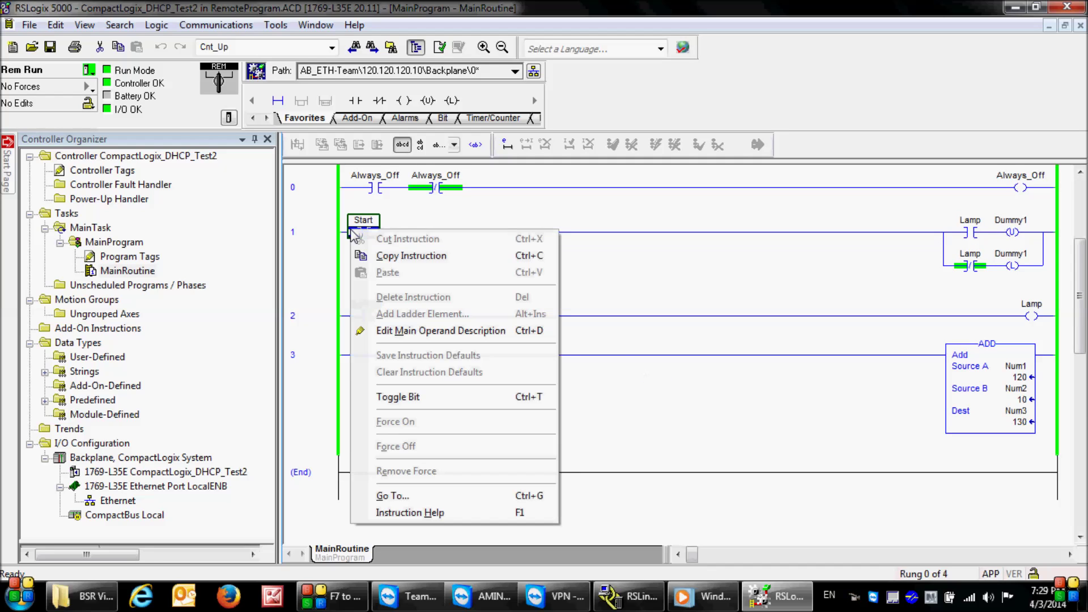
{"action": "left_click", "coordinate": [409, 396]}
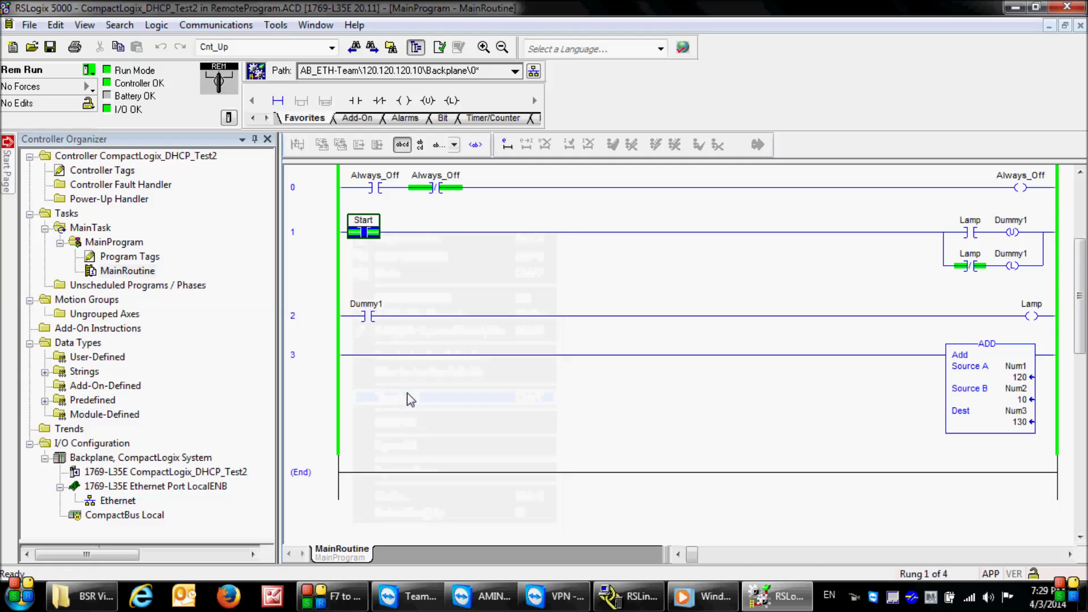
{"action": "right_click", "coordinate": [373, 230]}
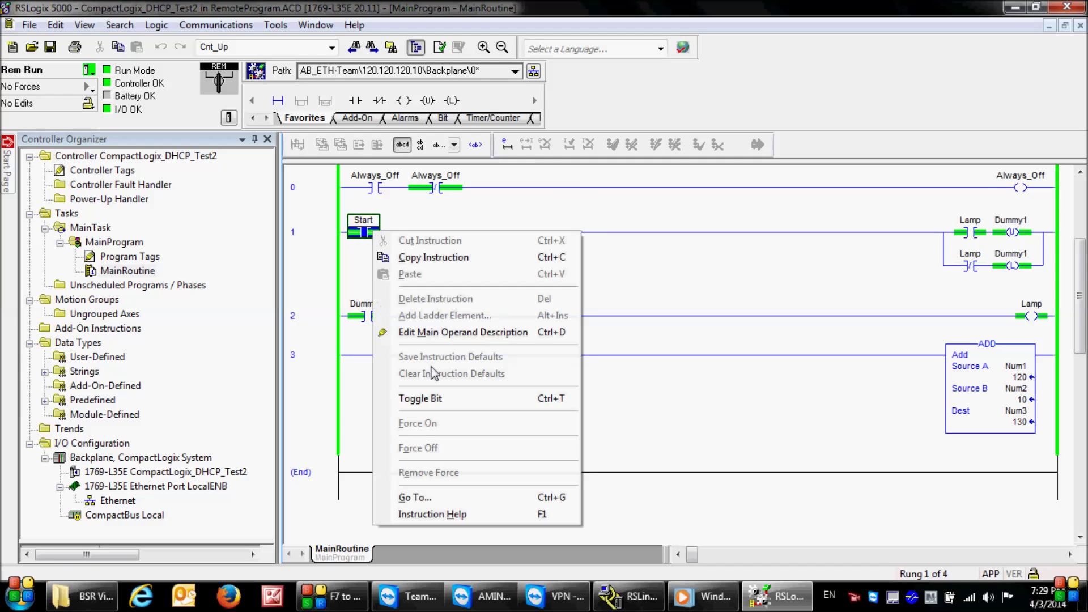
{"action": "left_click", "coordinate": [449, 404]}
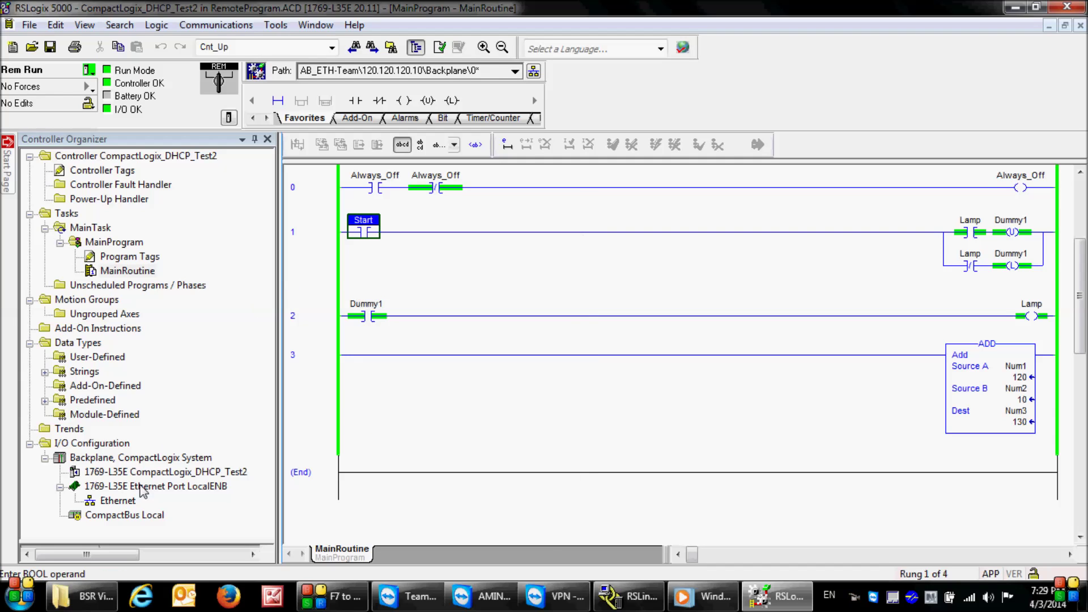